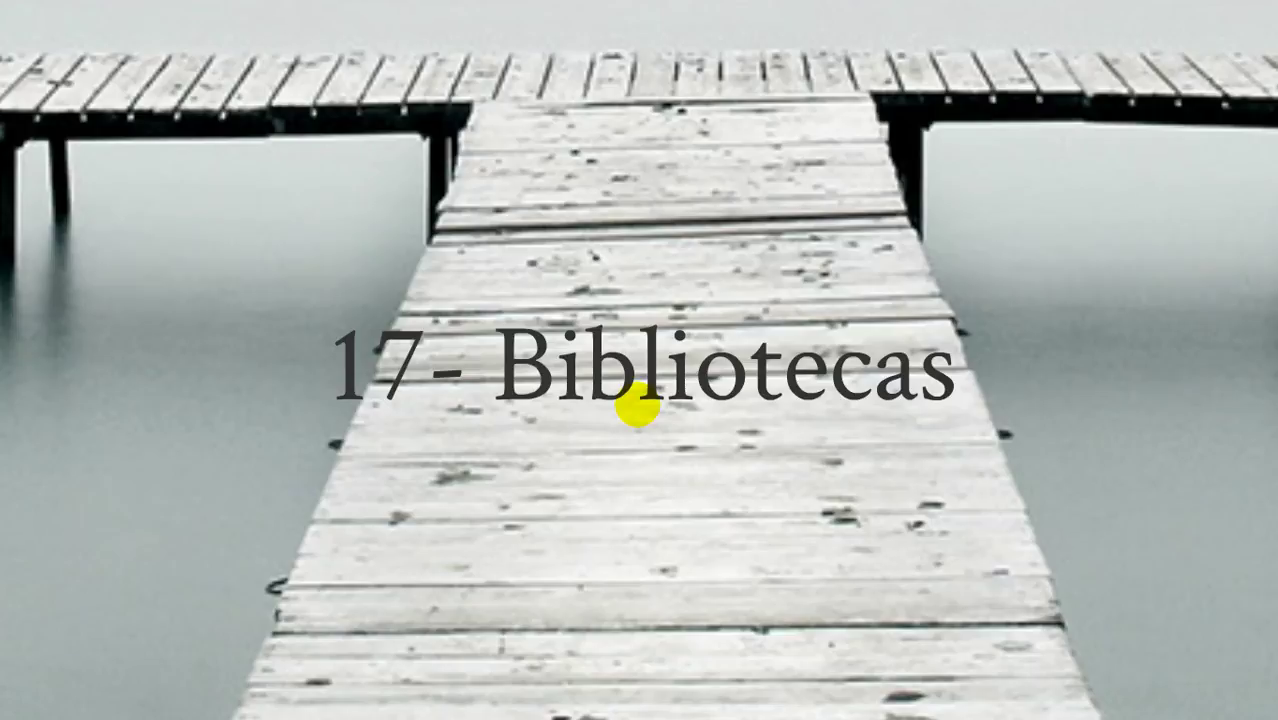
# - Advance the Prezi to slide 18, 'Personalização de vistas', and return to Revit's Pavimento 1 plan
pyautogui.hotkey('alt', 'Tab')
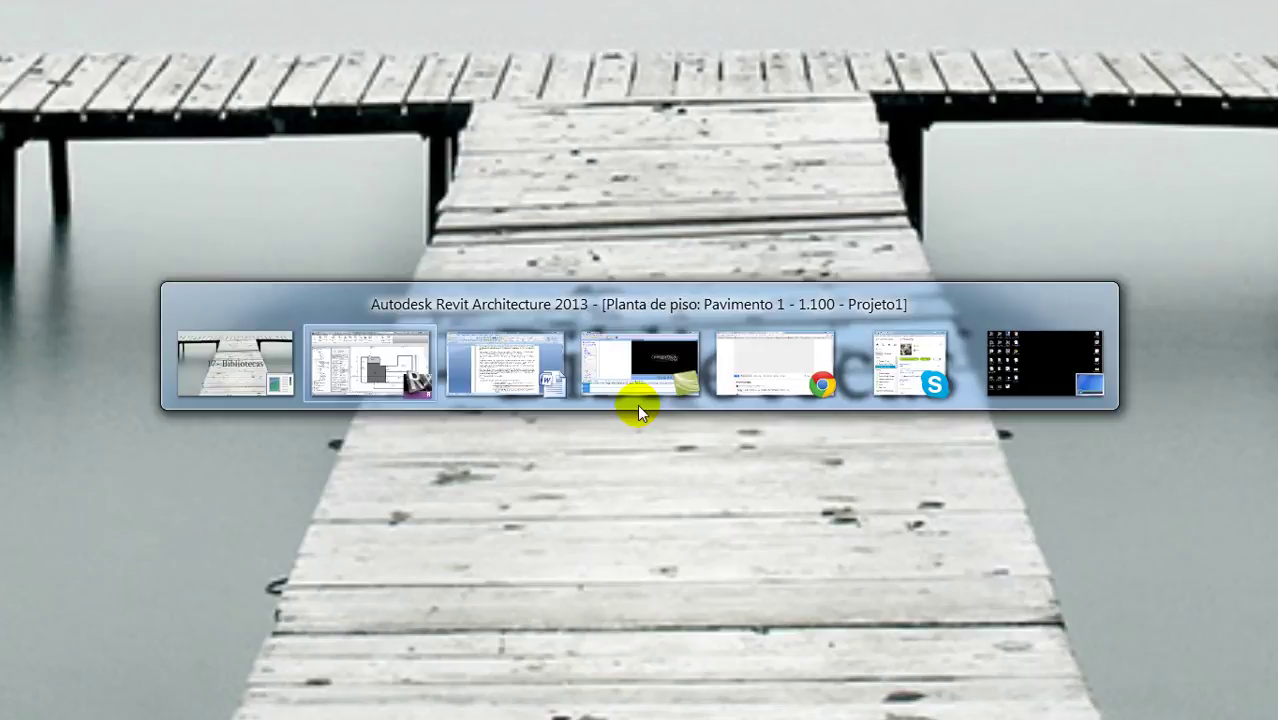
pyautogui.hotkey('alt', 'Tab')
pyautogui.hotkey('alt', 'Tab')
pyautogui.hotkey('alt', 'Tab')
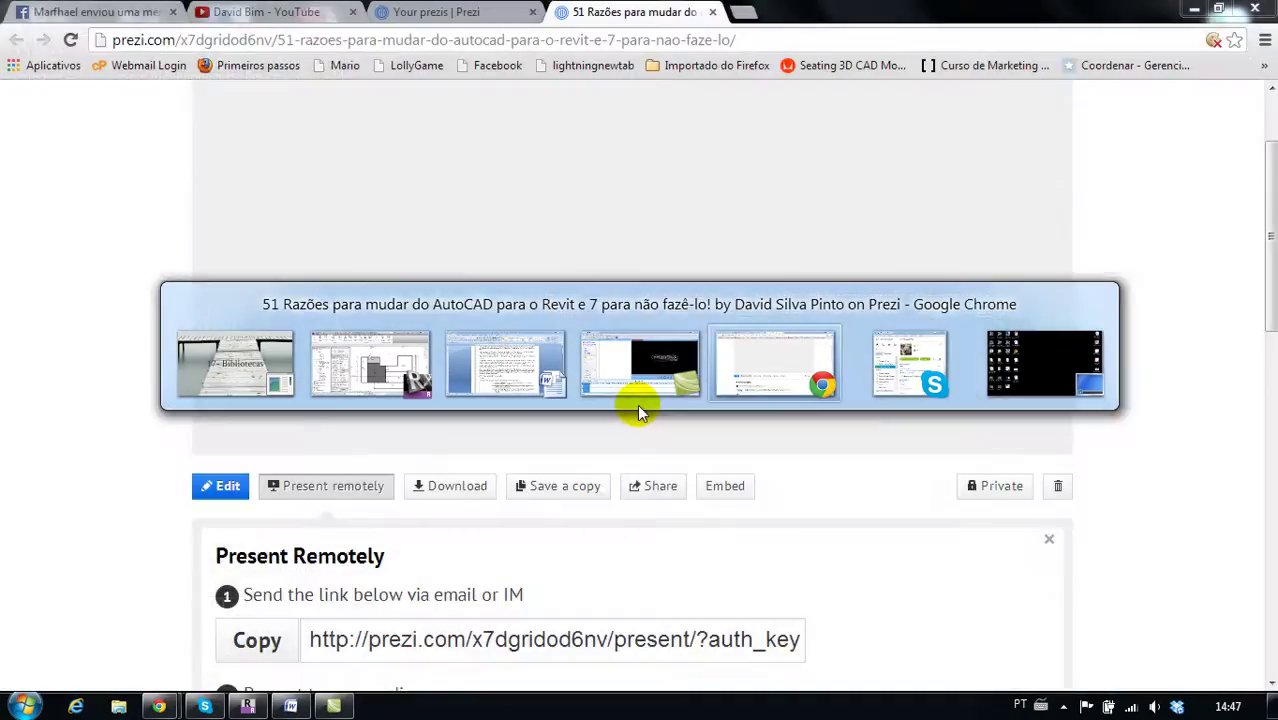
pyautogui.hotkey('alt', 'Tab')
pyautogui.hotkey('alt', 'Tab')
pyautogui.hotkey('alt', 'Tab')
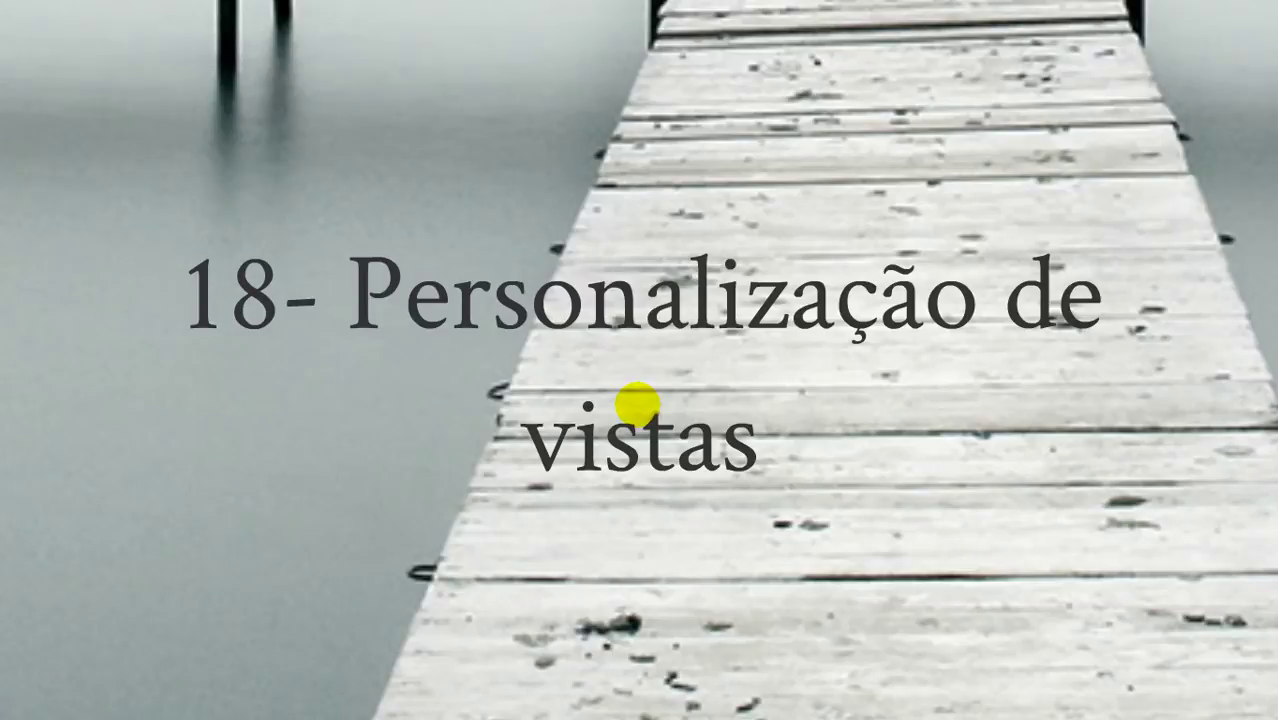
pyautogui.hotkey('alt', 'Tab')
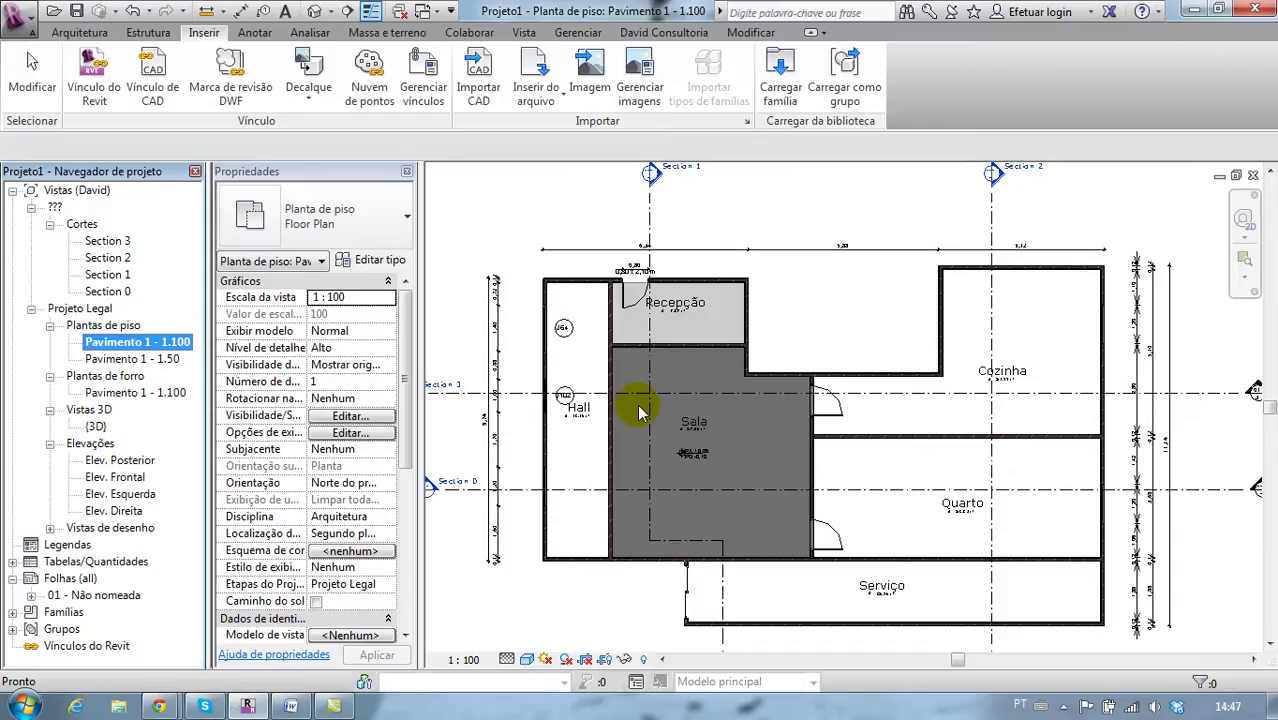
# - Switch the Pavimento 1 - 1.100 plan to the Linha oculta (Hidden Line) visual style
pyautogui.scroll(-1, 570, 607)
pyautogui.moveTo(584, 593)
pyautogui.mouseDown(button='middle')
pyautogui.moveTo(624, 534)
pyautogui.moveTo(614, 527)
pyautogui.mouseUp(button='middle')
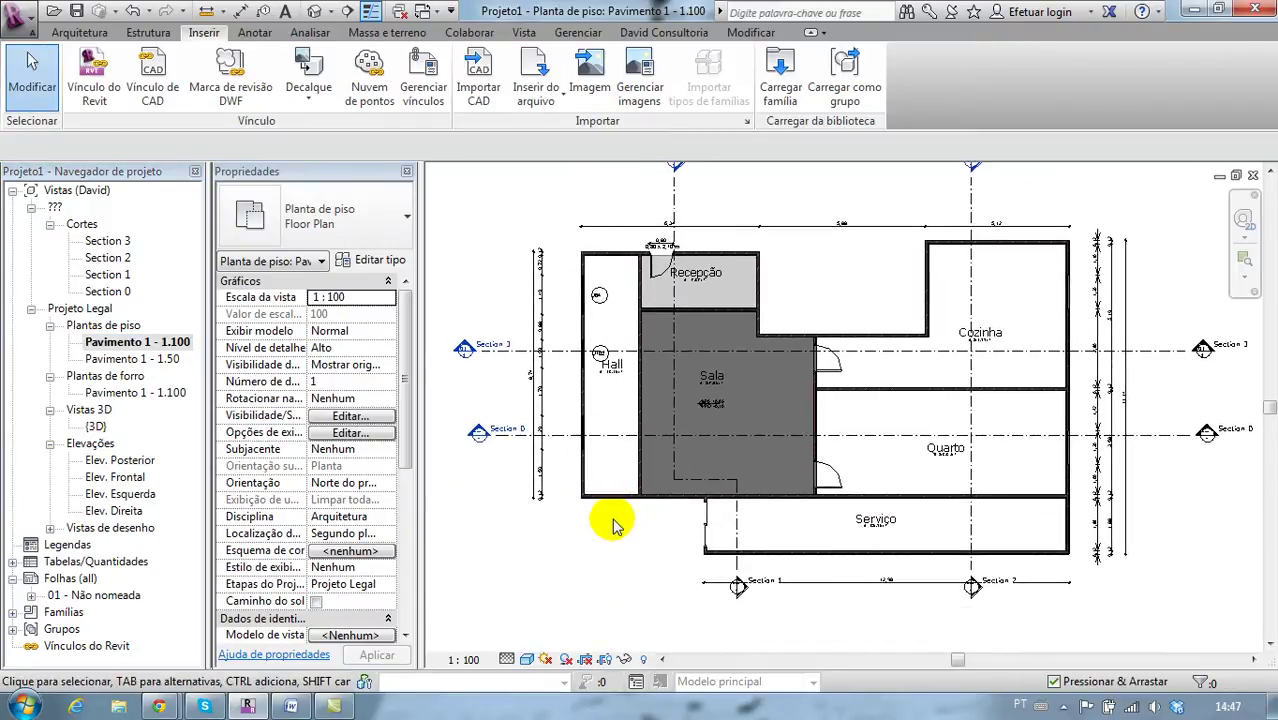
pyautogui.click(526, 659)
pyautogui.click(552, 562)
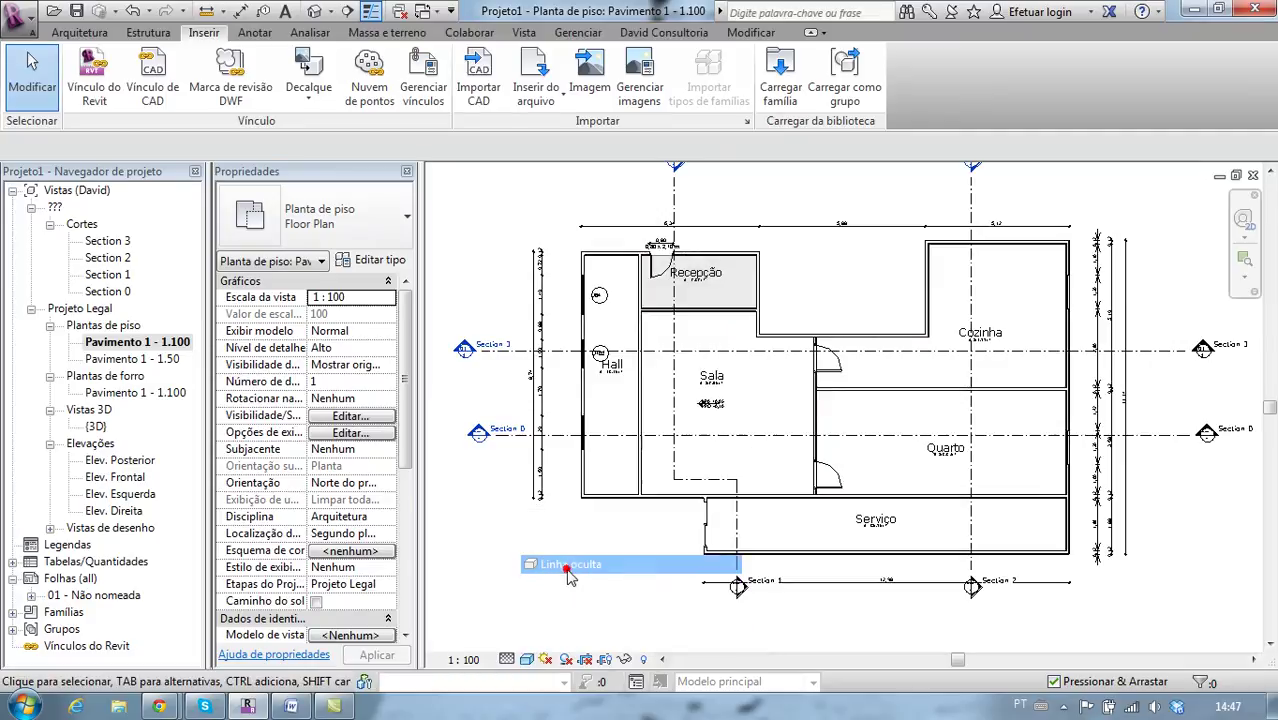
pyautogui.scroll(1, 766, 206)
pyautogui.scroll(3, 766, 210)
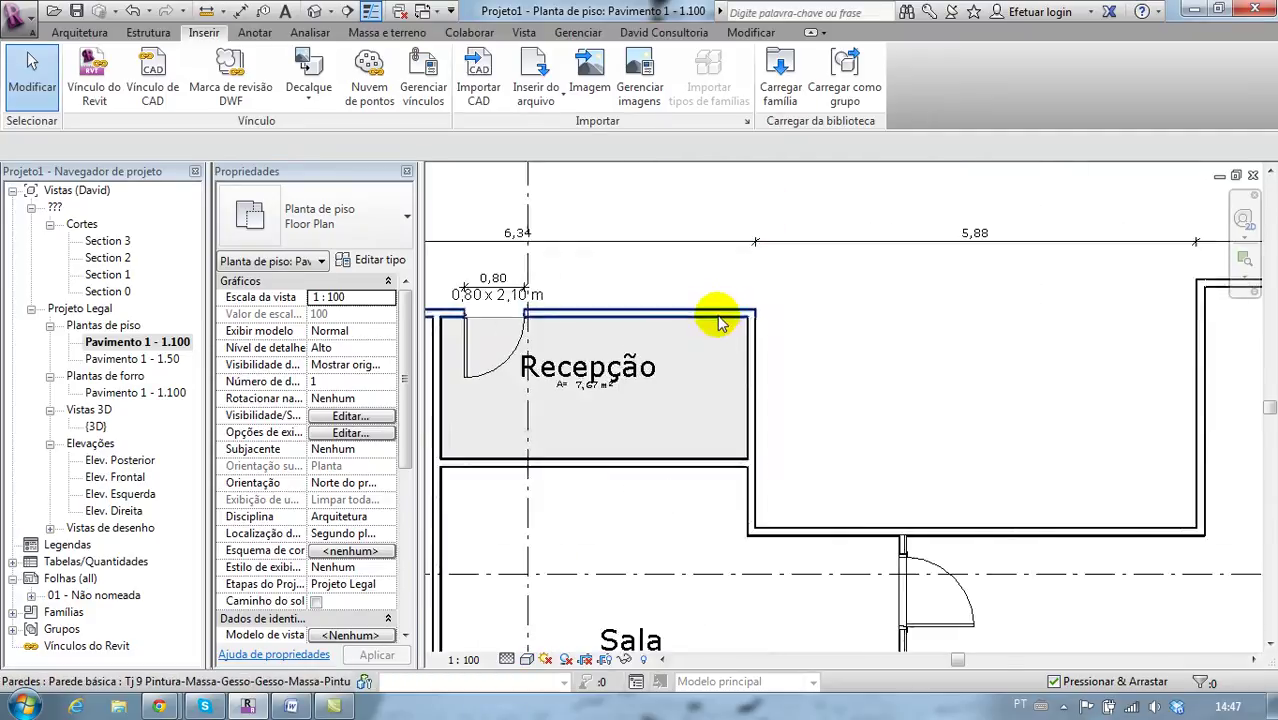
pyautogui.scroll(4, 776, 400)
pyautogui.scroll(-1, 742, 308)
pyautogui.scroll(-1, 742, 308)
pyautogui.scroll(-2, 740, 310)
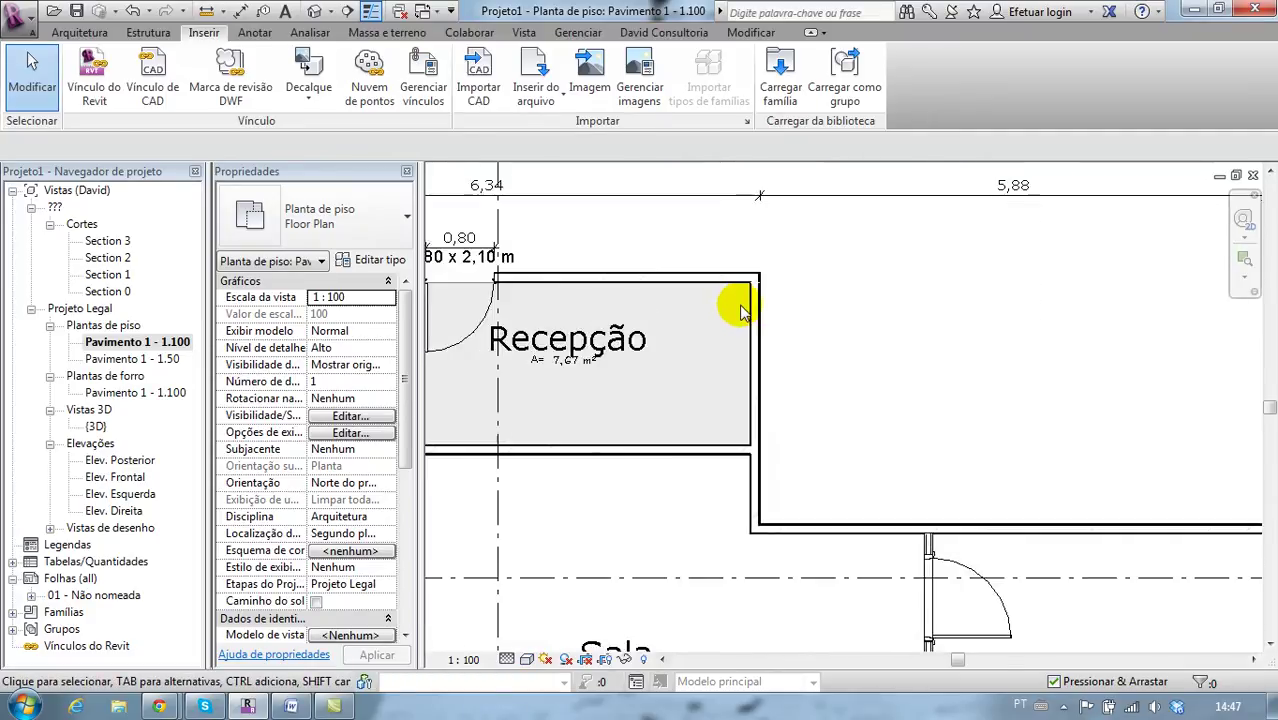
pyautogui.scroll(-3, 700, 360)
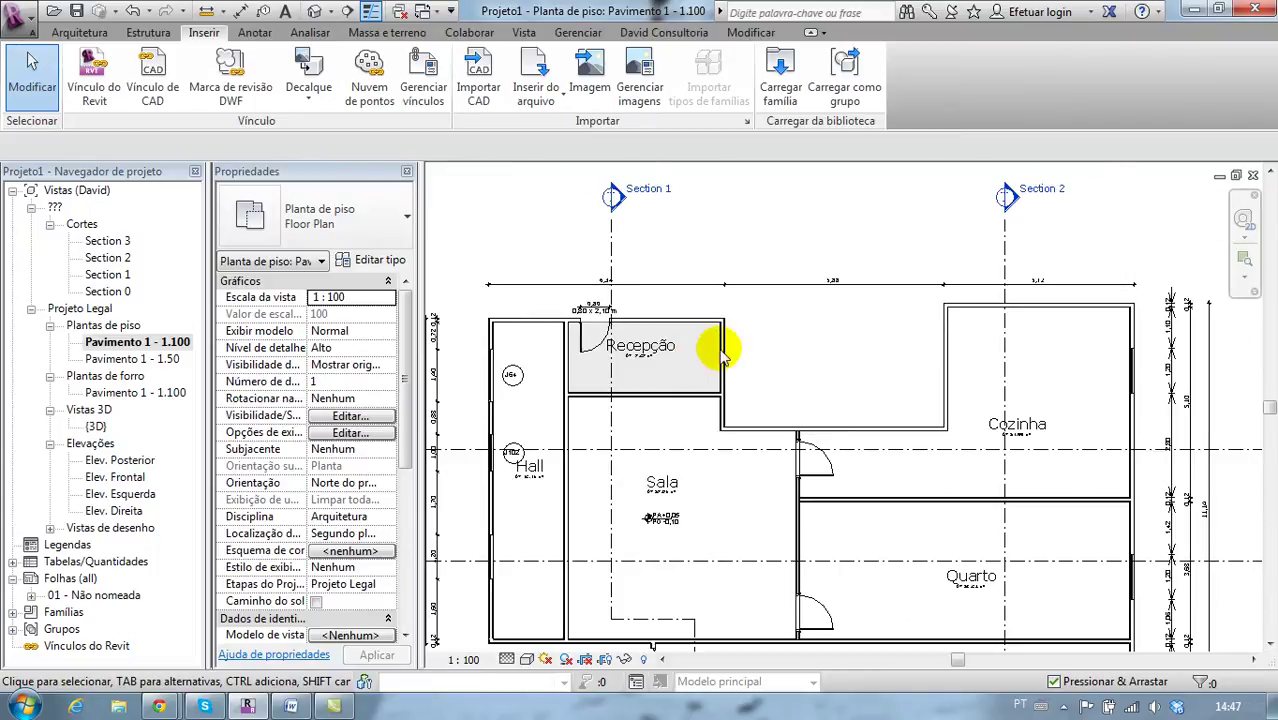
pyautogui.scroll(-2, 818, 357)
pyautogui.moveTo(807, 356); pyautogui.dragTo(820, 350, button='middle')
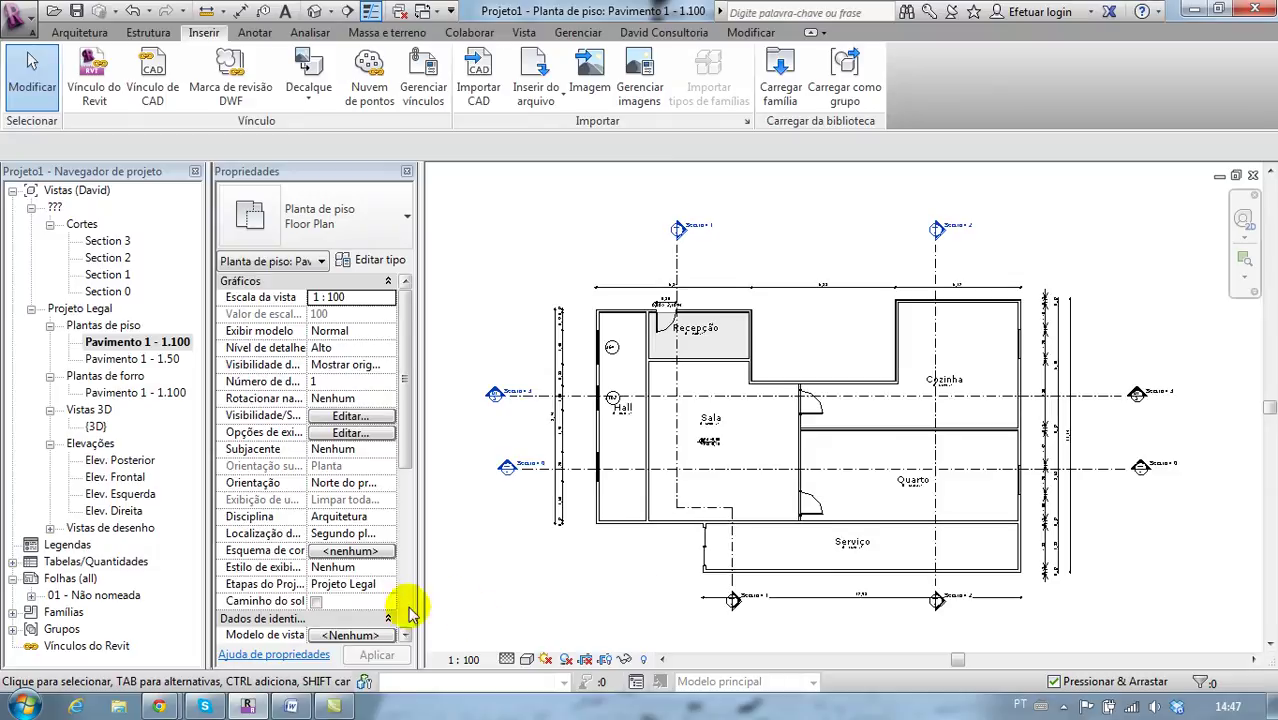
# - Change the Pavimento 1 plan's detail level from Alto to Baixo (Coarse)
pyautogui.click(505, 660)
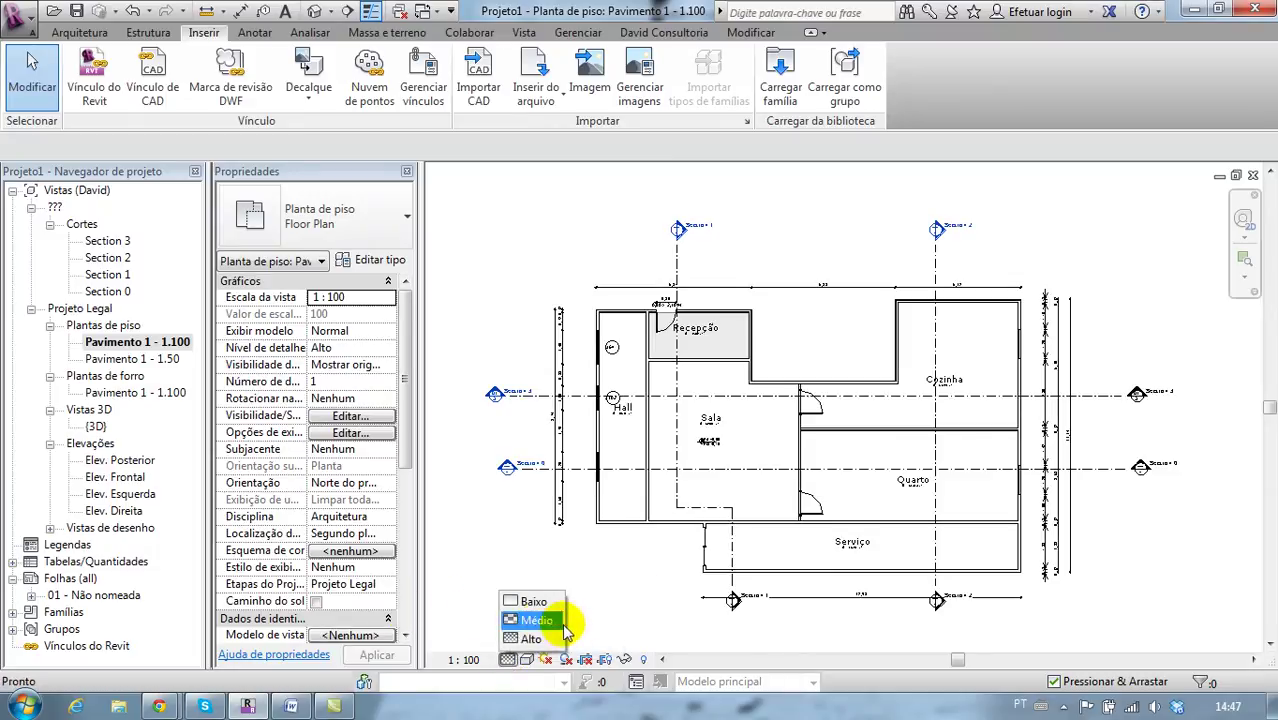
pyautogui.click(530, 601)
pyautogui.scroll(5, 840, 512)
pyautogui.scroll(2, 642, 600)
pyautogui.scroll(2, 642, 600)
pyautogui.scroll(2, 642, 600)
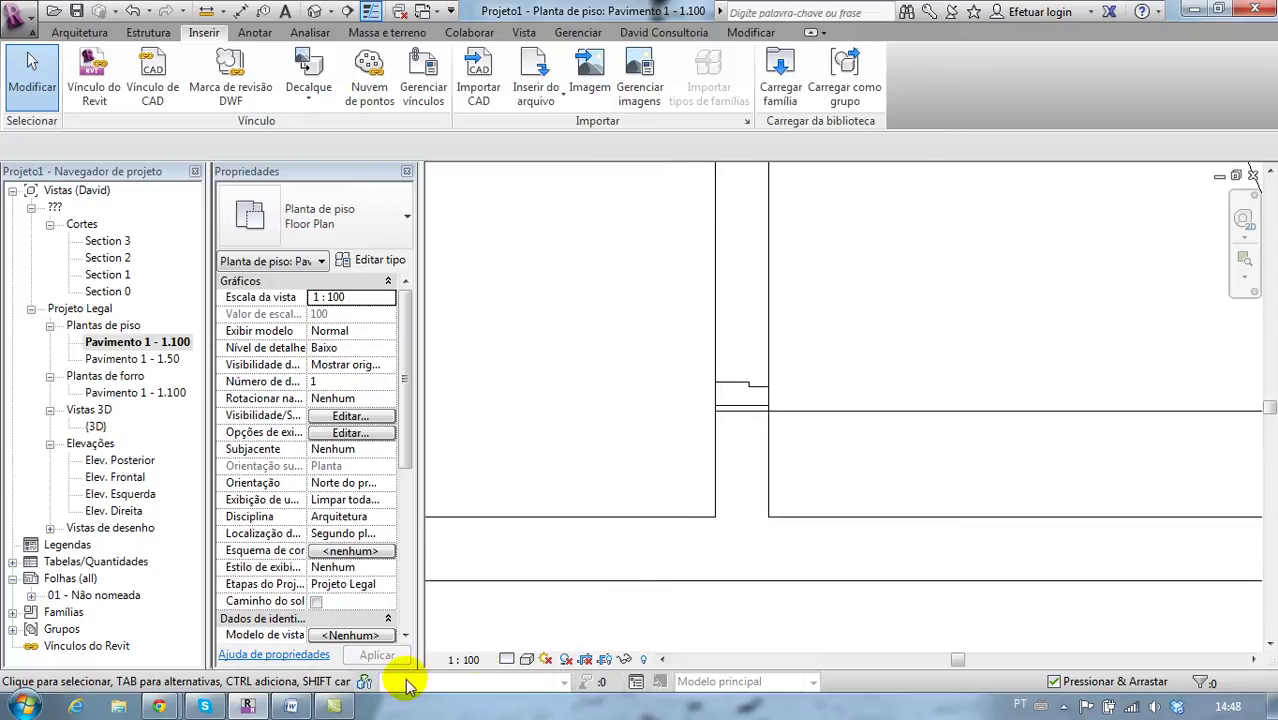
pyautogui.click(505, 660)
pyautogui.scroll(-2, 617, 620)
pyautogui.scroll(-2, 590, 600)
pyautogui.scroll(-2, 545, 530)
pyautogui.scroll(-1, 522, 470)
pyautogui.scroll(-2, 570, 452)
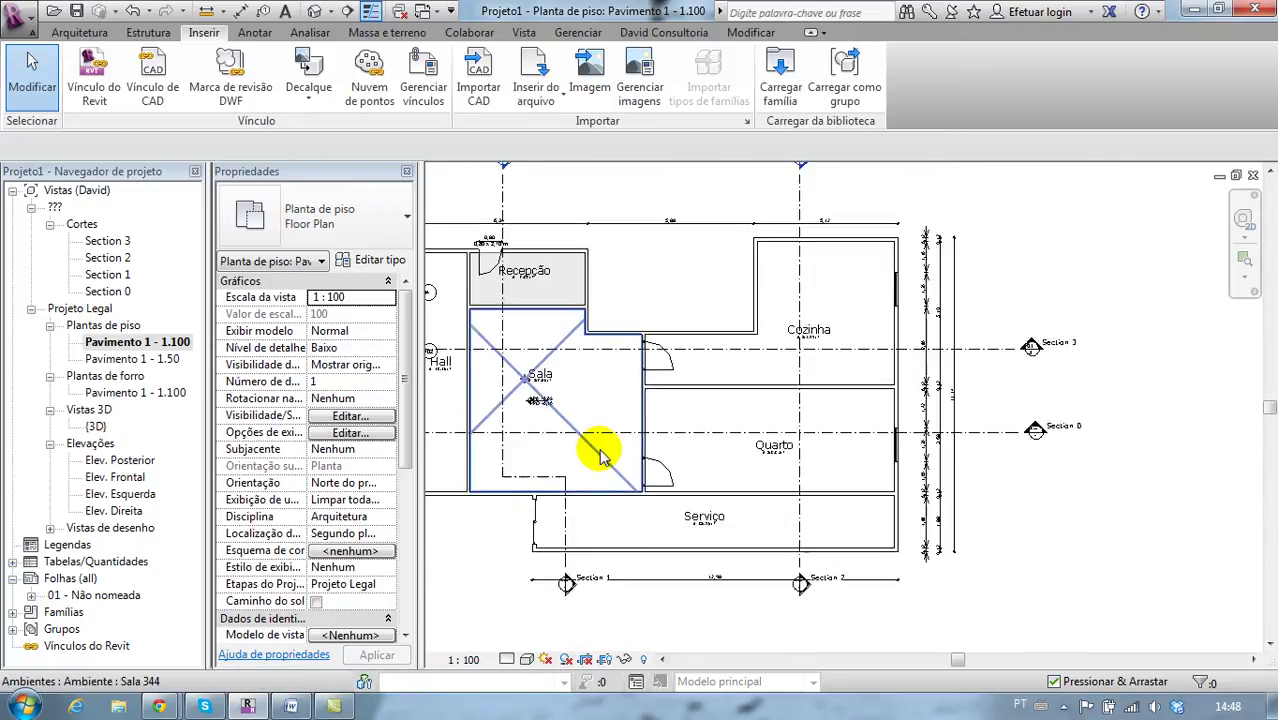
pyautogui.scroll(-1, 600, 455)
pyautogui.moveTo(600, 455); pyautogui.dragTo(724, 457, button='middle')
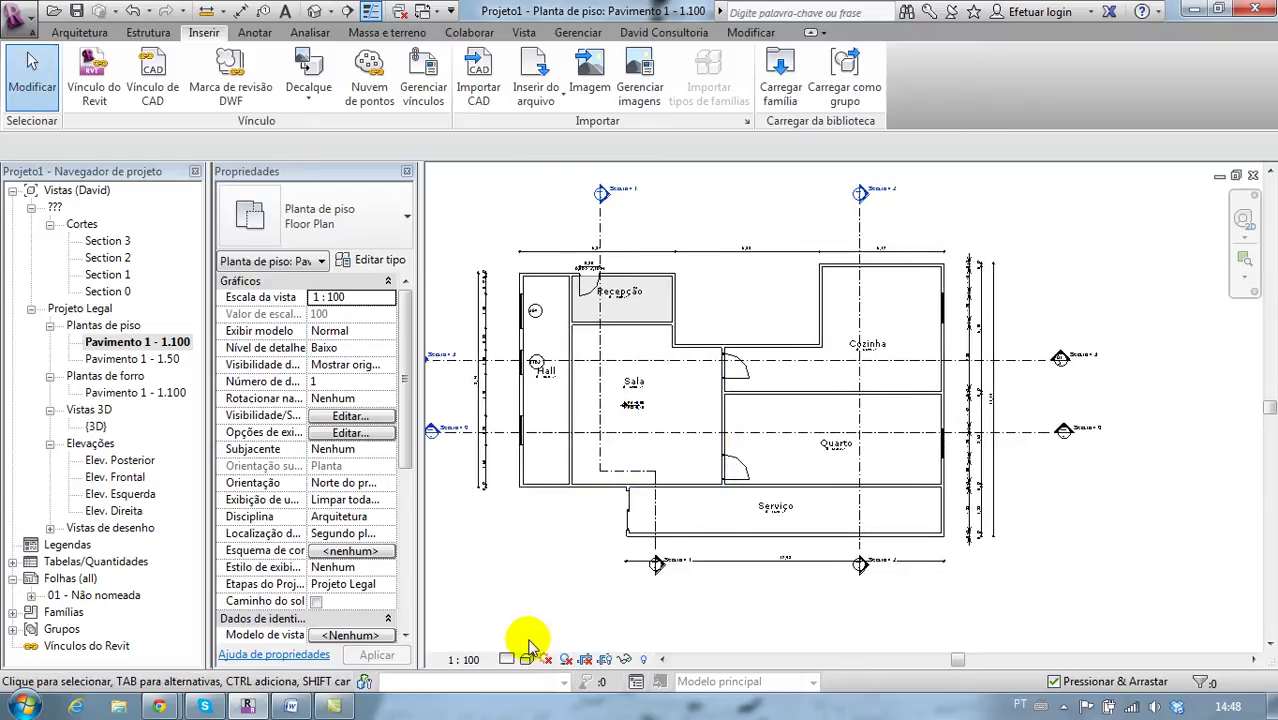
# - Turn shadows on so the Pavimento 1 plan's walls cast grey shadows
pyautogui.click(563, 663)
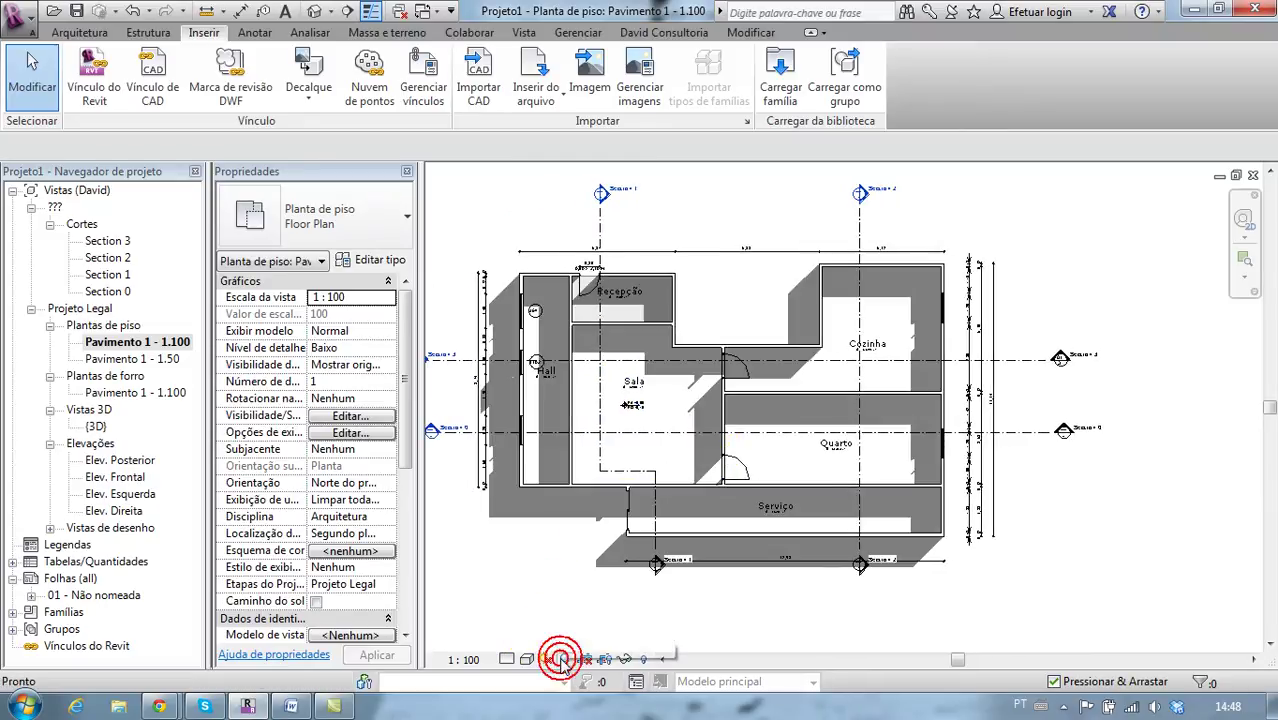
pyautogui.moveTo(521, 592); pyautogui.dragTo(568, 569, button='middle')
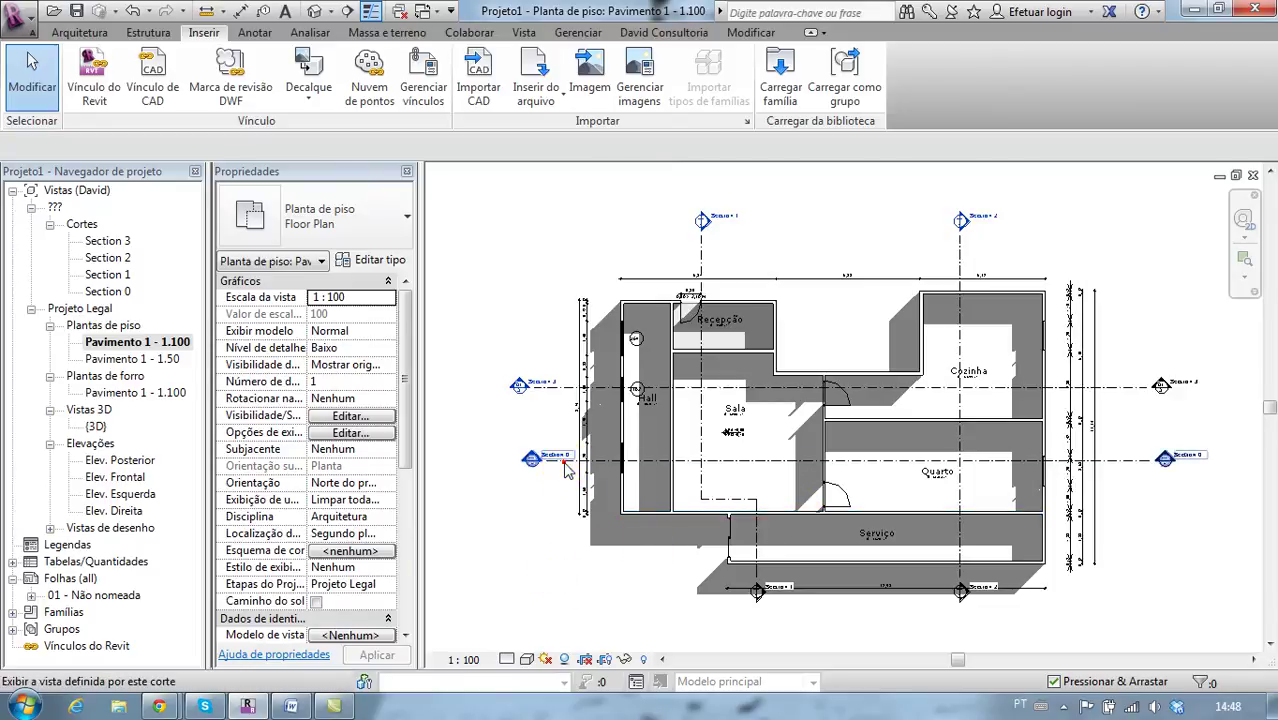
# - Split and jog the Section 0 and Section 3 lines near the plan's left side
pyautogui.click(641, 461)
pyautogui.click(549, 461)
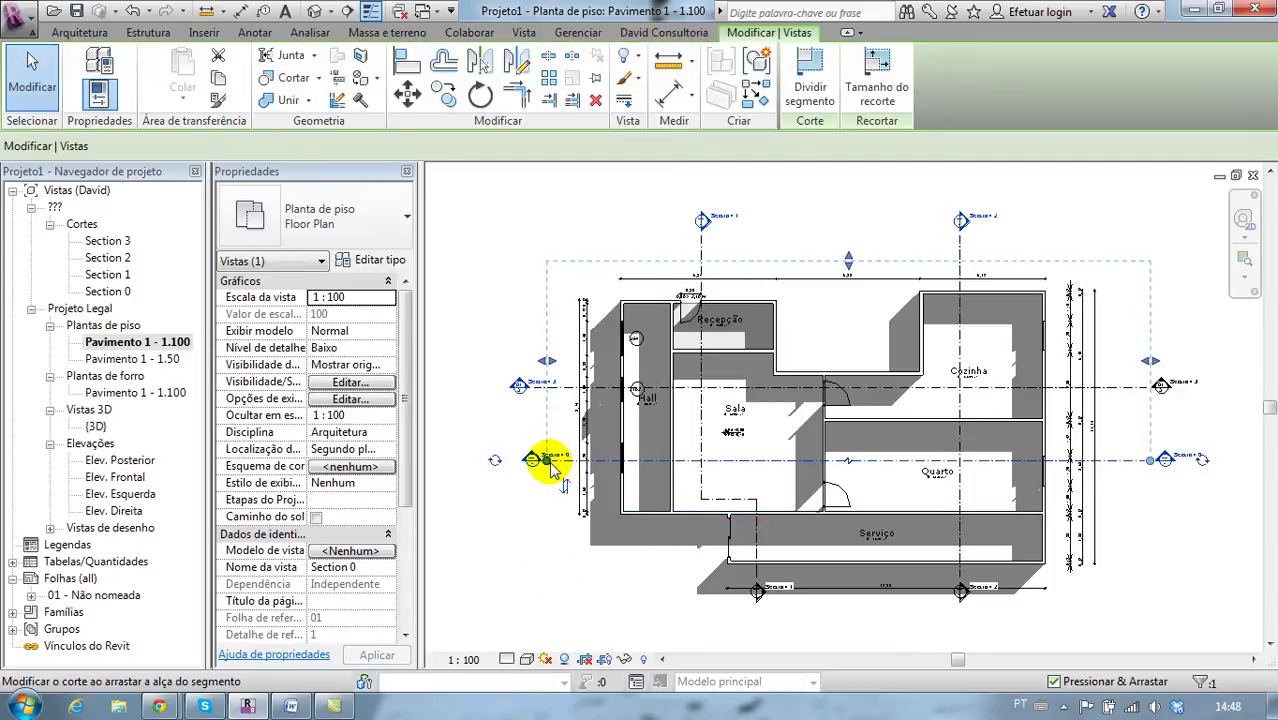
pyautogui.moveTo(601, 460); pyautogui.dragTo(618, 463)
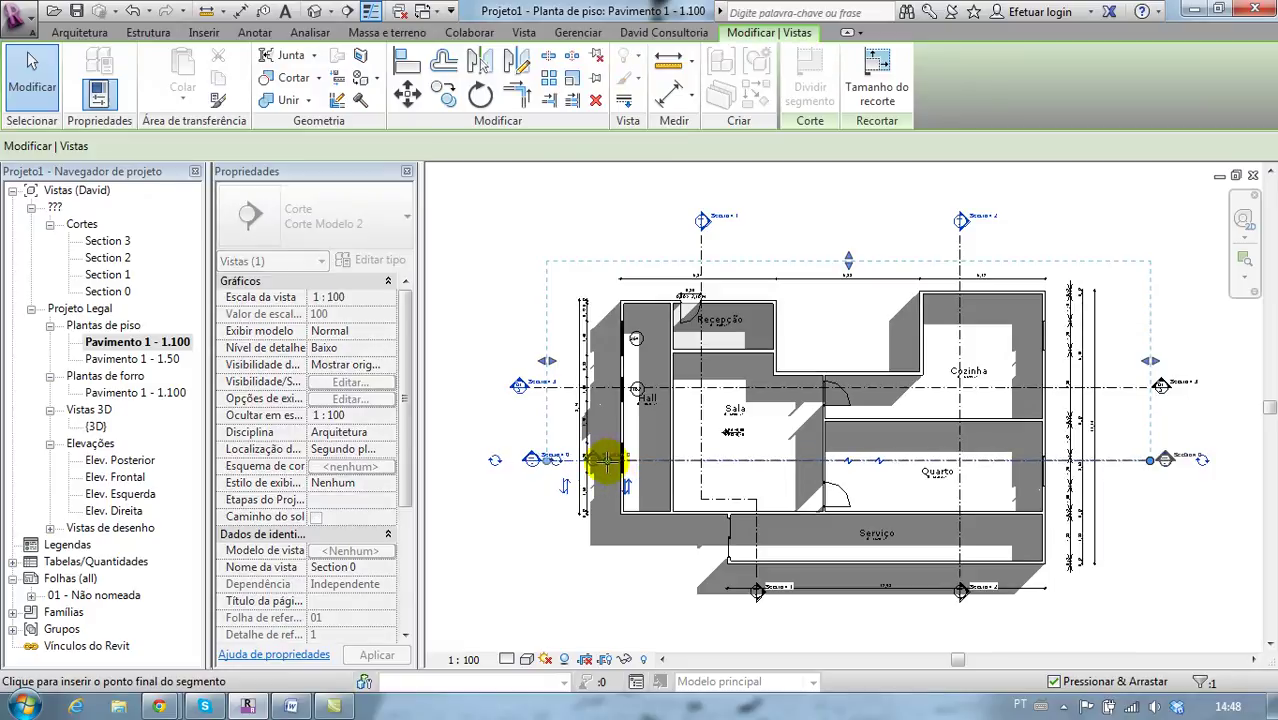
pyautogui.click(605, 460)
pyautogui.click(530, 386)
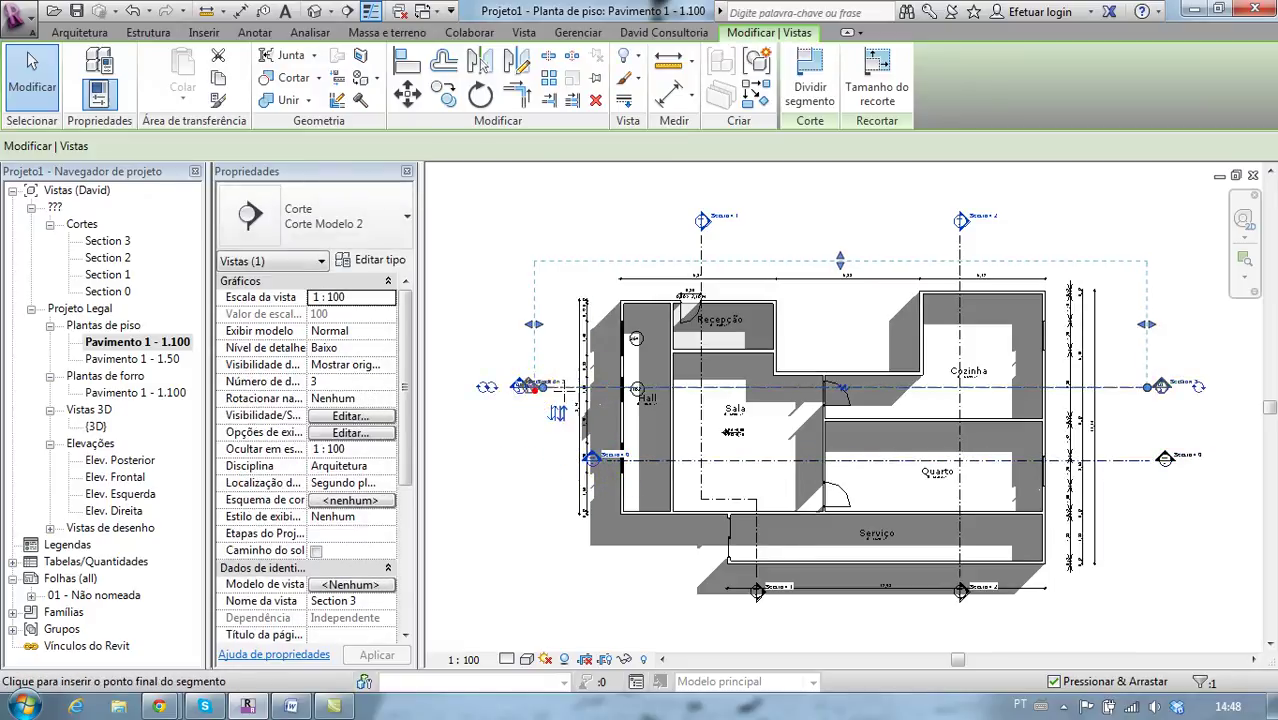
pyautogui.click(595, 389)
pyautogui.click(584, 392)
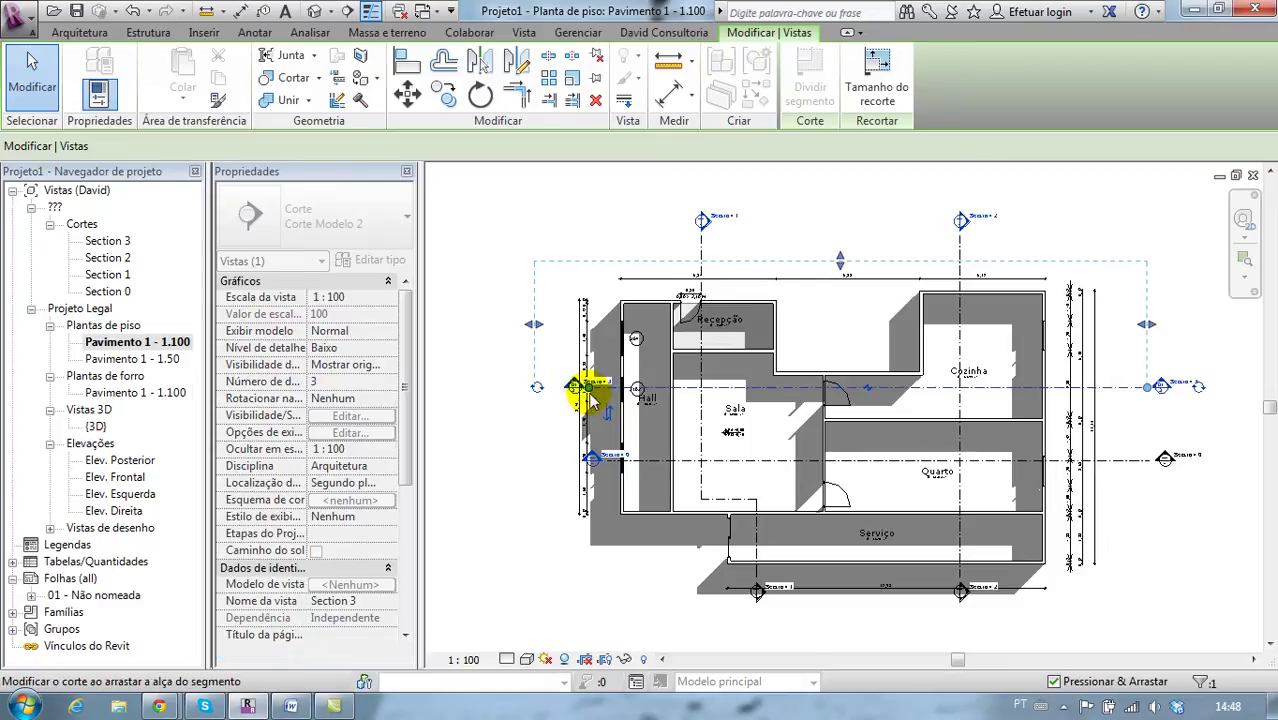
pyautogui.click(513, 436)
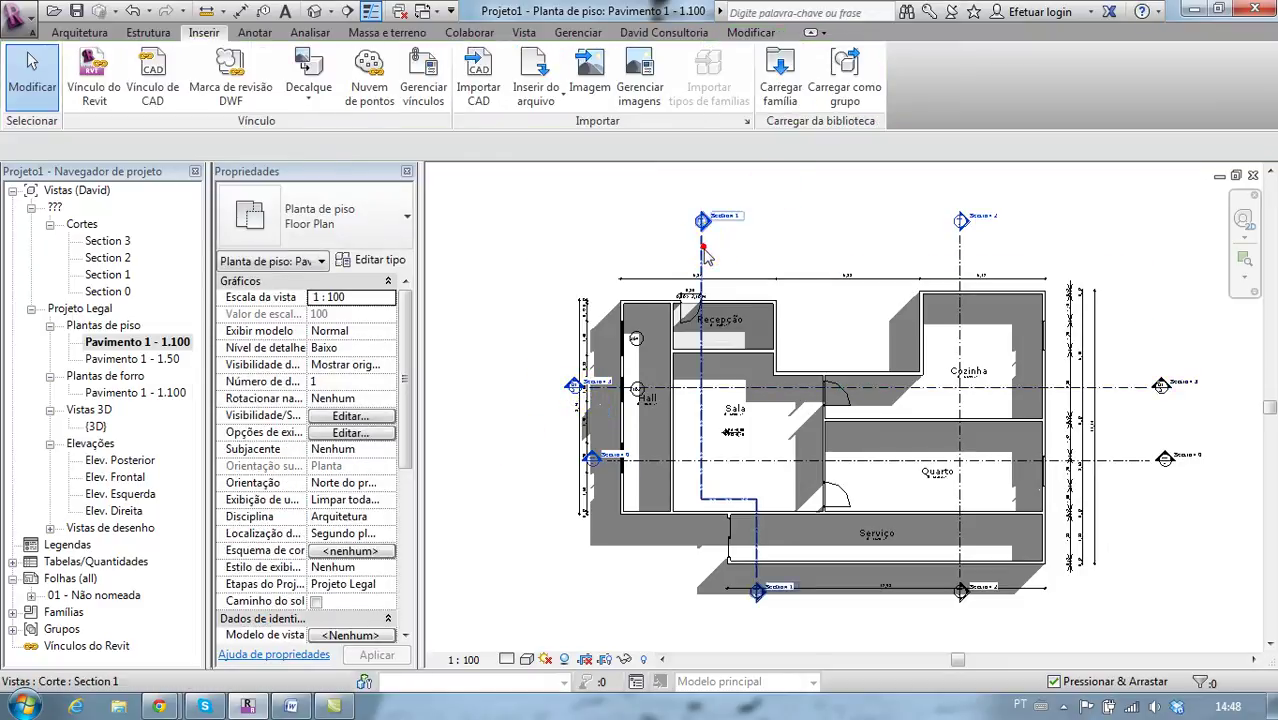
# - Split and jog the Section 1 and Section 2 lines, pulling Section 1's crop boundary down
pyautogui.click(705, 222)
pyautogui.click(702, 262)
pyautogui.click(703, 280)
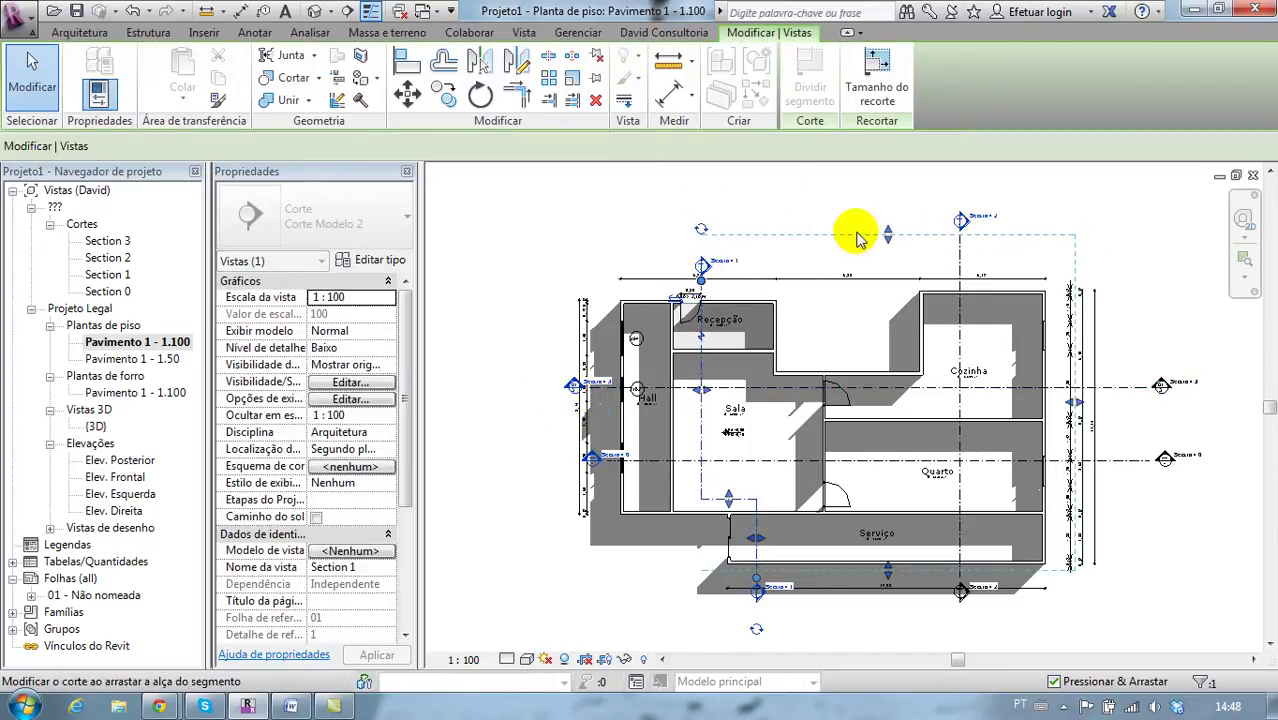
pyautogui.moveTo(935, 230); pyautogui.dragTo(924, 258)
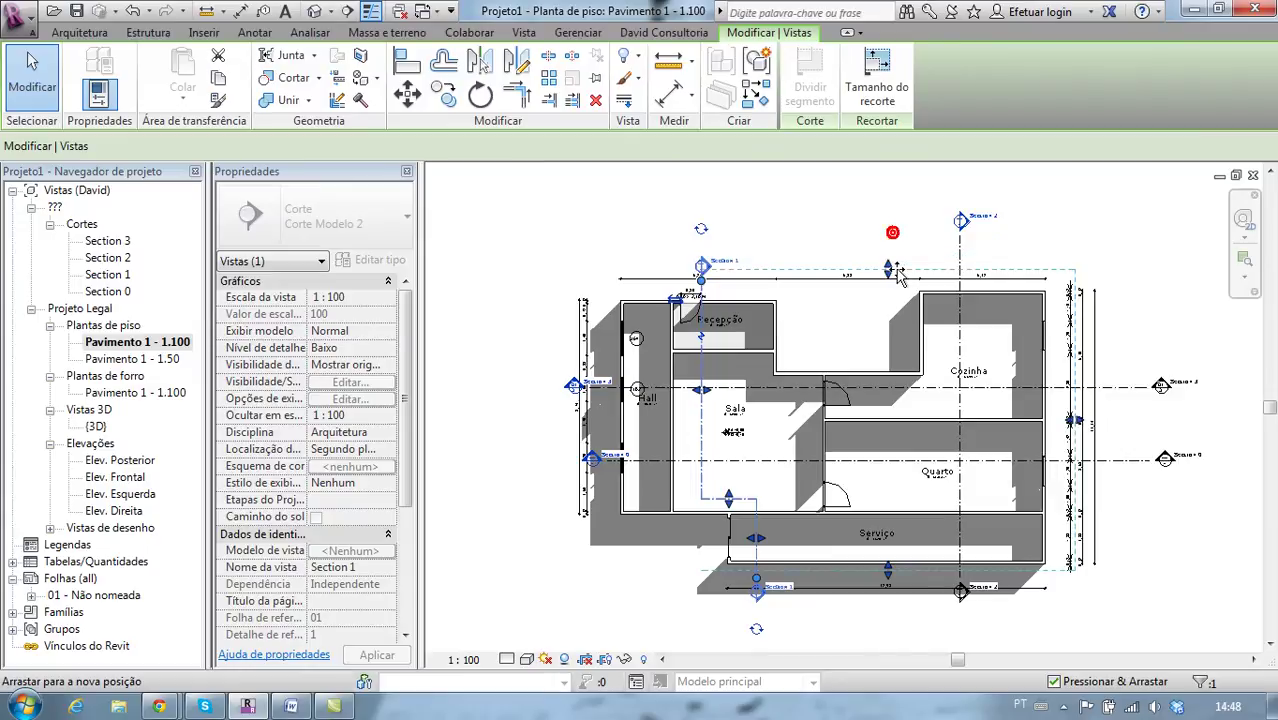
pyautogui.click(963, 255)
pyautogui.click(961, 282)
pyautogui.click(1116, 394)
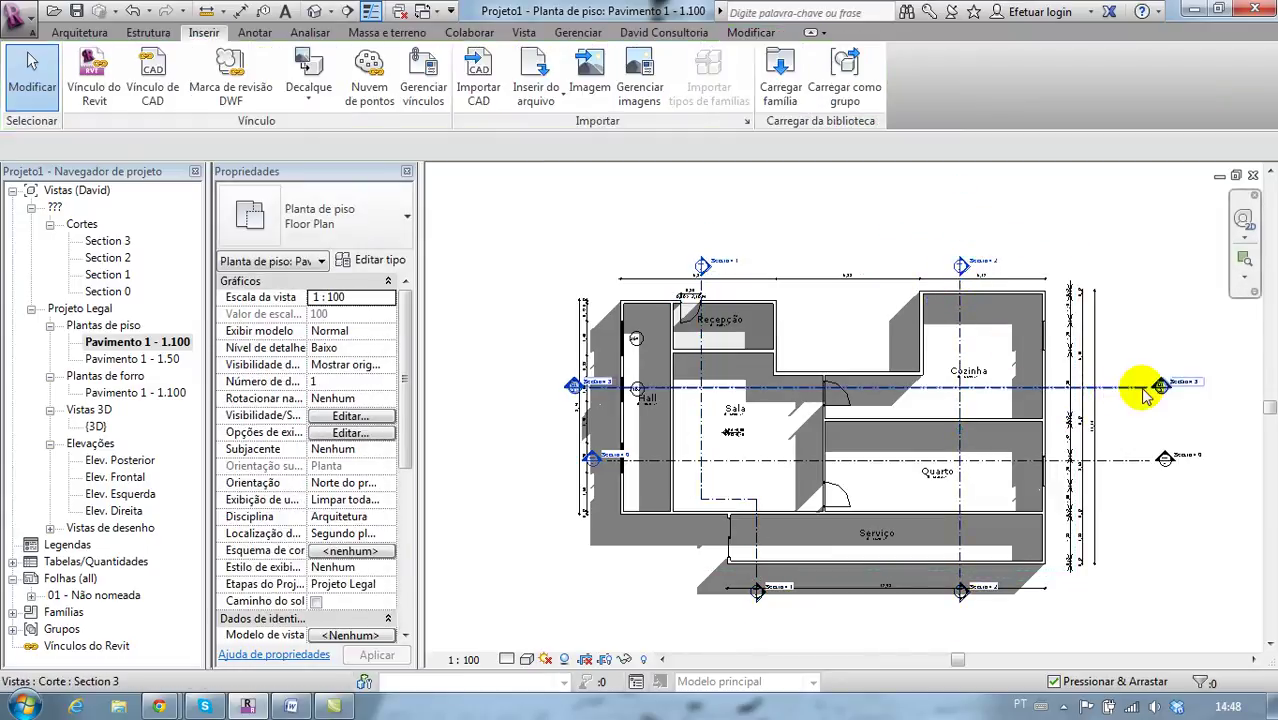
# - Pull Section 0's right end inward so it sits nearer the floor plan
pyautogui.click(1145, 386)
pyautogui.press('Return')
pyautogui.press('Escape')
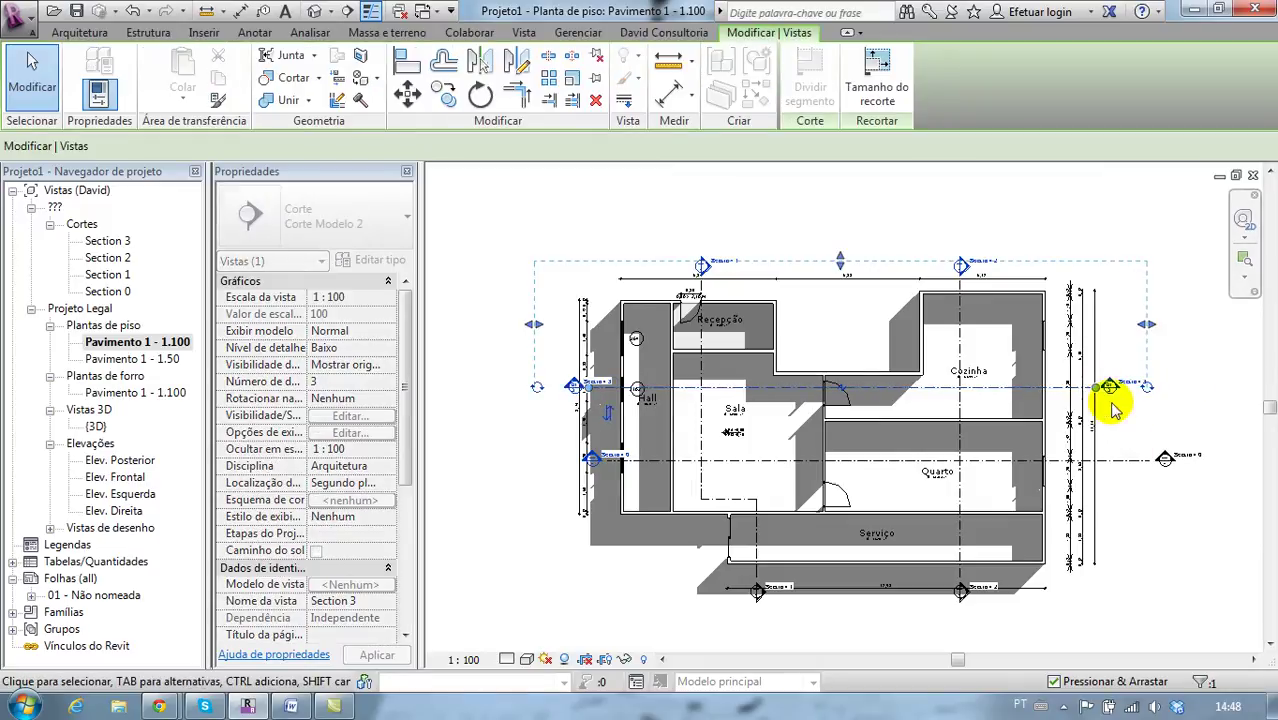
pyautogui.click(1140, 462)
pyautogui.moveTo(1155, 468); pyautogui.dragTo(1100, 460)
pyautogui.click(1150, 545)
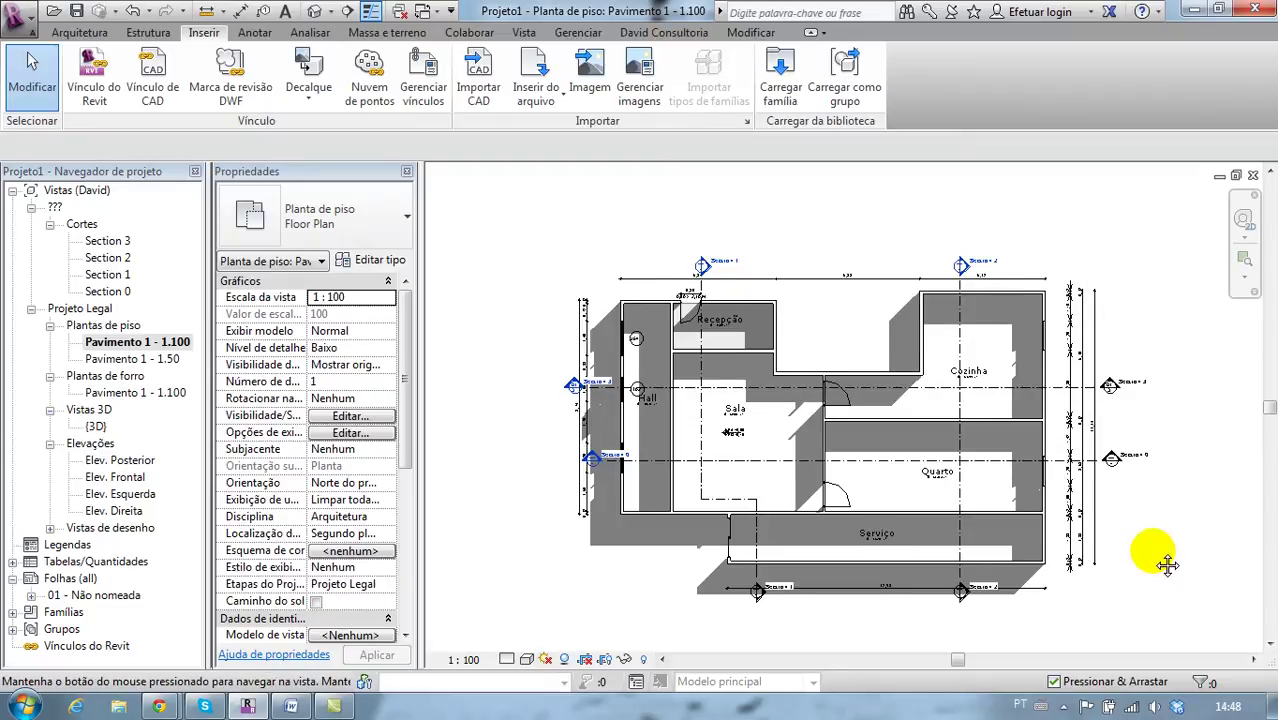
pyautogui.moveTo(1167, 565); pyautogui.dragTo(1120, 497, button='middle')
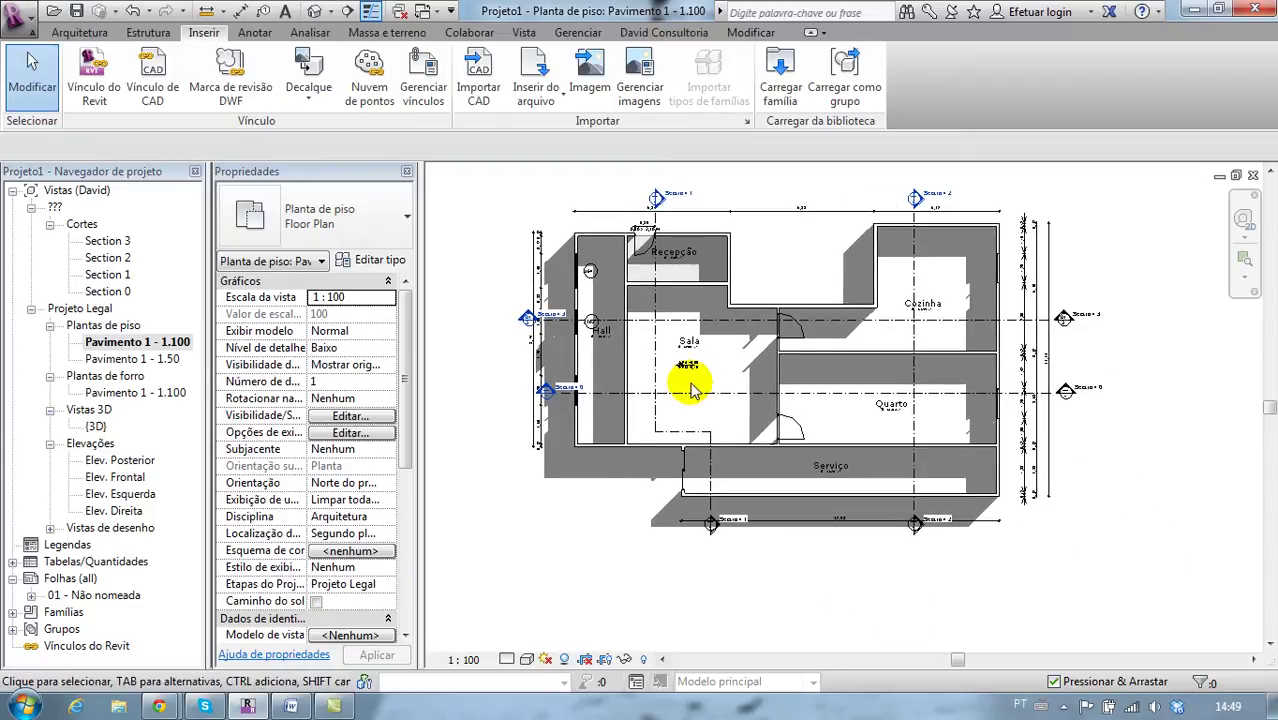
# - Show the plan's crop region and trim its right, left, top and bottom edges around the building
pyautogui.click(604, 659)
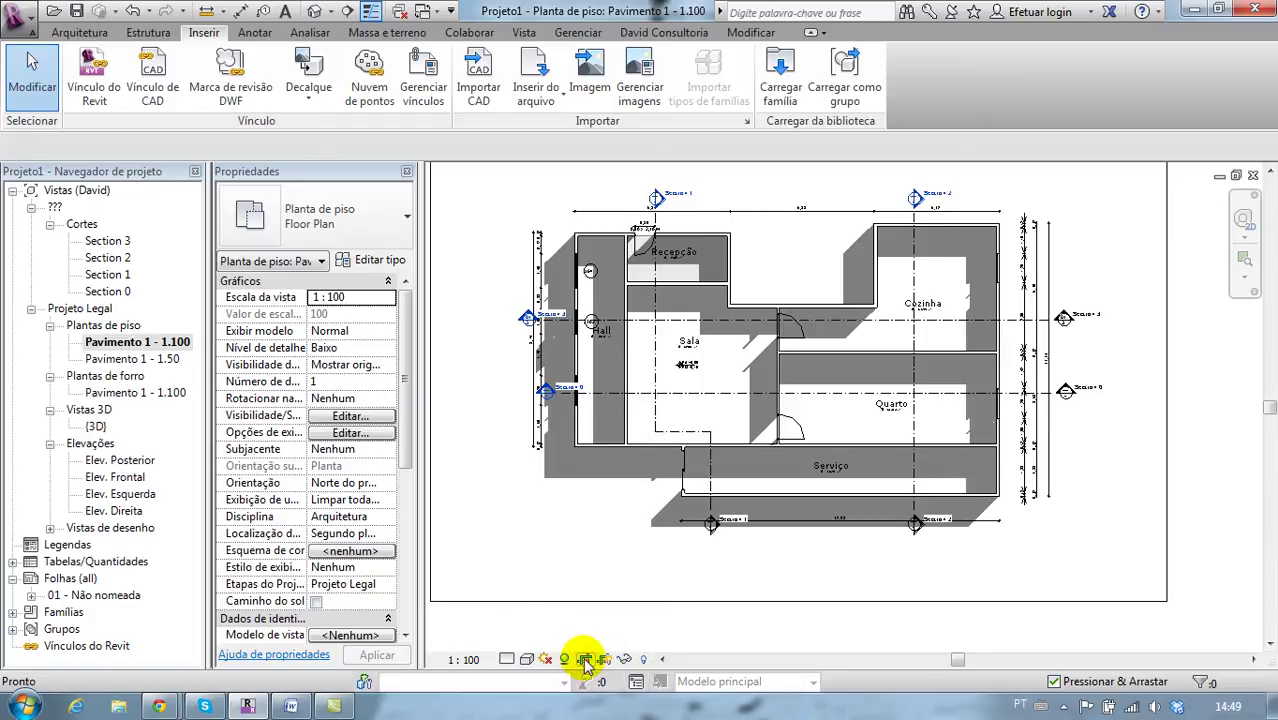
pyautogui.scroll(-3, 607, 628)
pyautogui.click(616, 609)
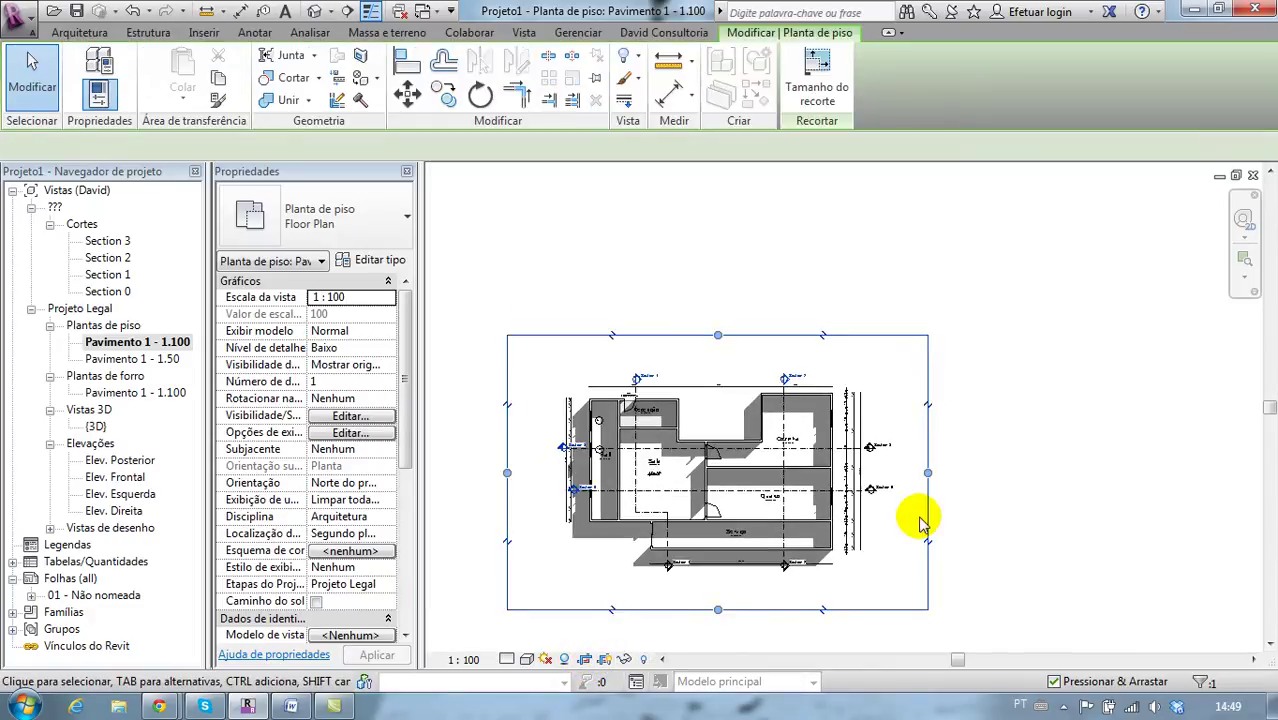
pyautogui.moveTo(928, 474); pyautogui.dragTo(724, 474)
pyautogui.moveTo(507, 472); pyautogui.dragTo(548, 474)
pyautogui.moveTo(636, 335); pyautogui.dragTo(640, 380)
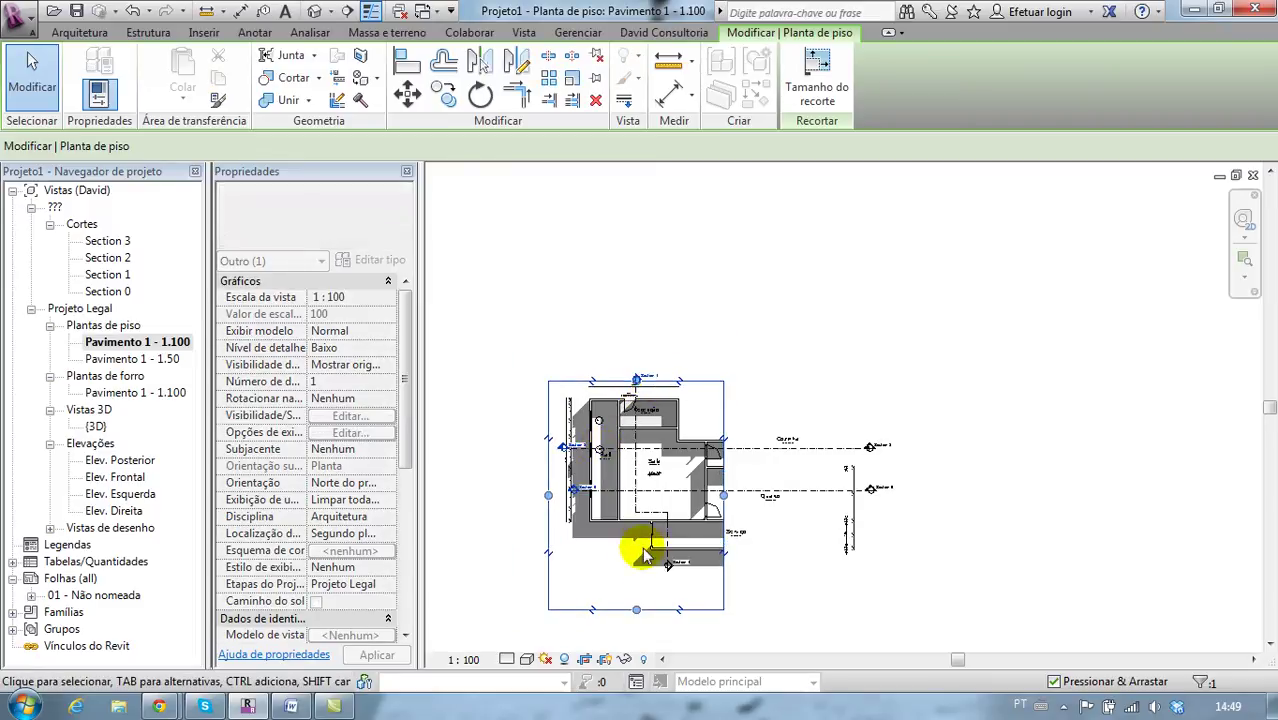
pyautogui.moveTo(636, 609); pyautogui.dragTo(646, 564)
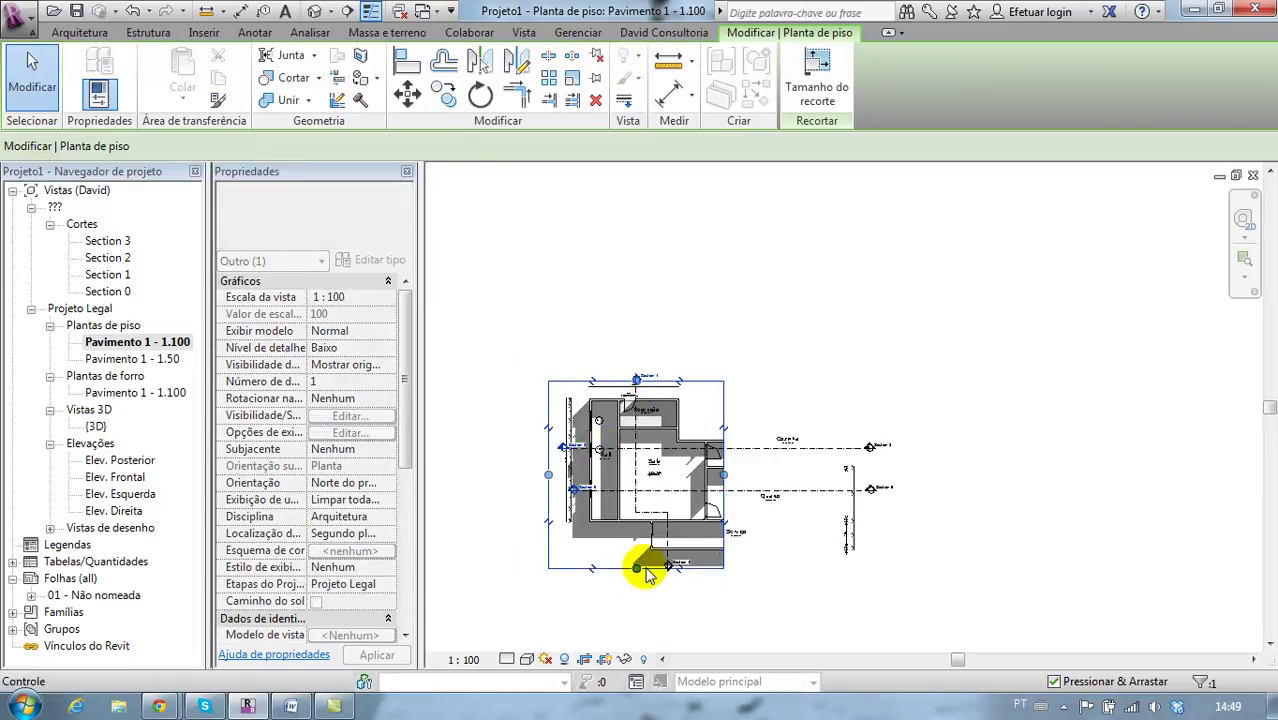
pyautogui.click(532, 620)
pyautogui.moveTo(532, 620); pyautogui.dragTo(673, 533, button='middle')
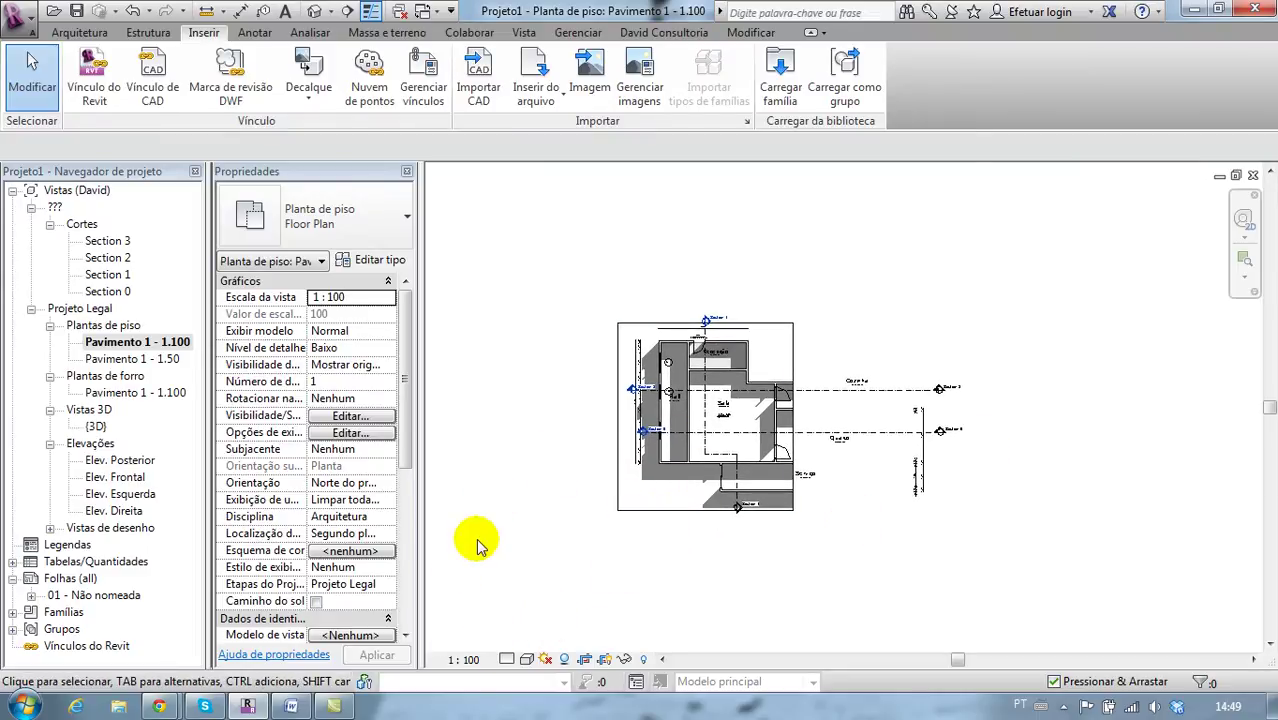
# - Turn on Recorte de anotação (annotation crop) for the Pavimento 1 plan
pyautogui.moveTo(406, 425)
pyautogui.mouseDown()
pyautogui.moveTo(416, 490)
pyautogui.moveTo(405, 540)
pyautogui.mouseUp()
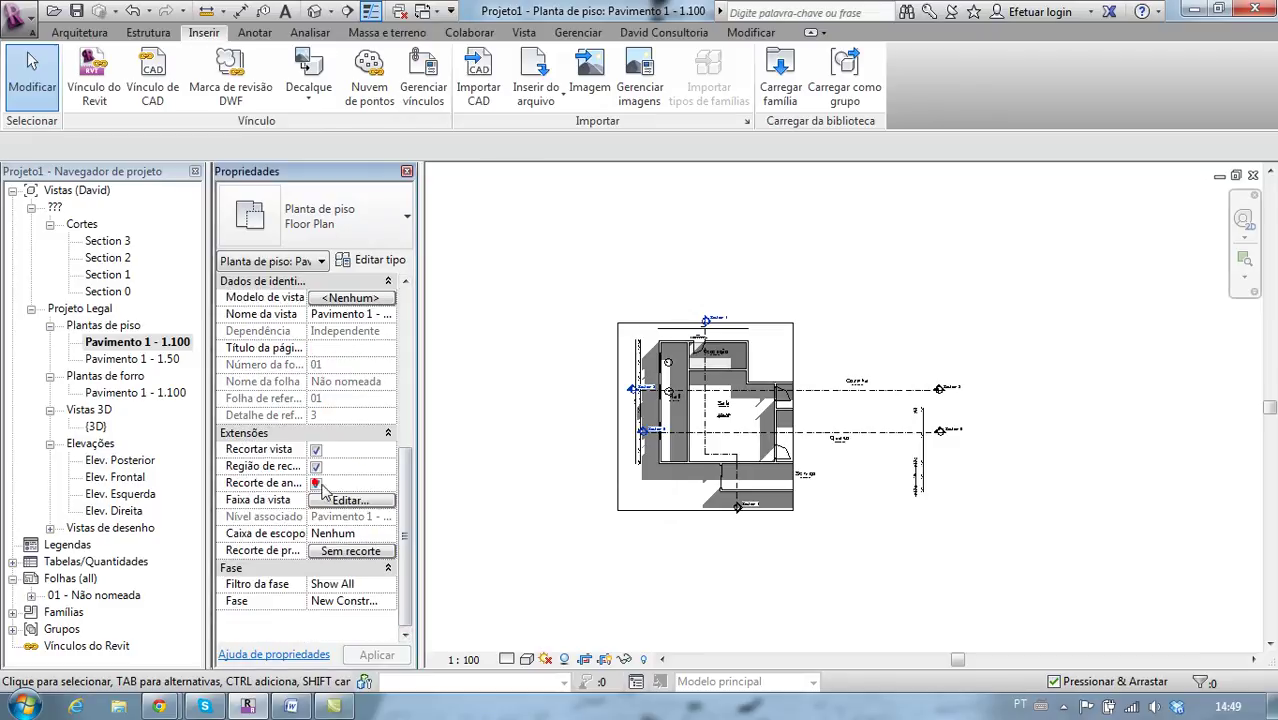
pyautogui.click(316, 483)
pyautogui.scroll(2, 684, 530)
pyautogui.scroll(2, 700, 510)
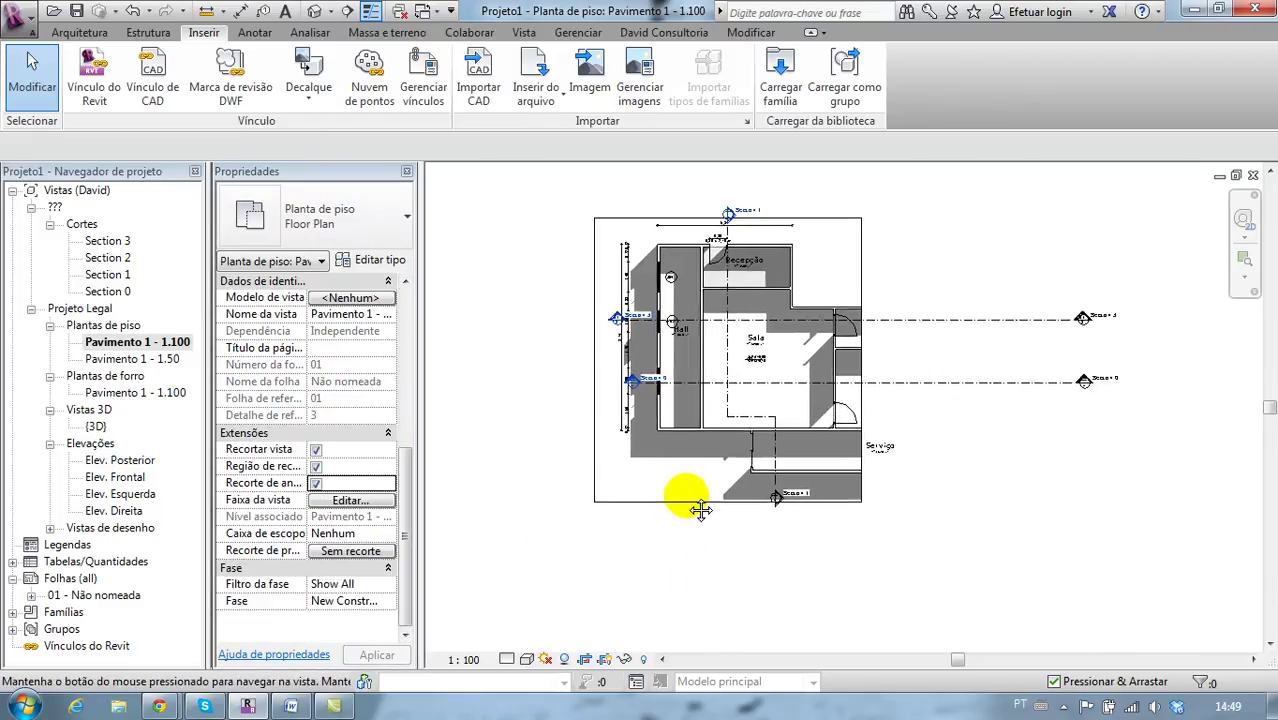
pyautogui.scroll(1, 700, 510)
# - Split Section 0 and Section 3 so each ends just past the cropped plan
pyautogui.click(1050, 440)
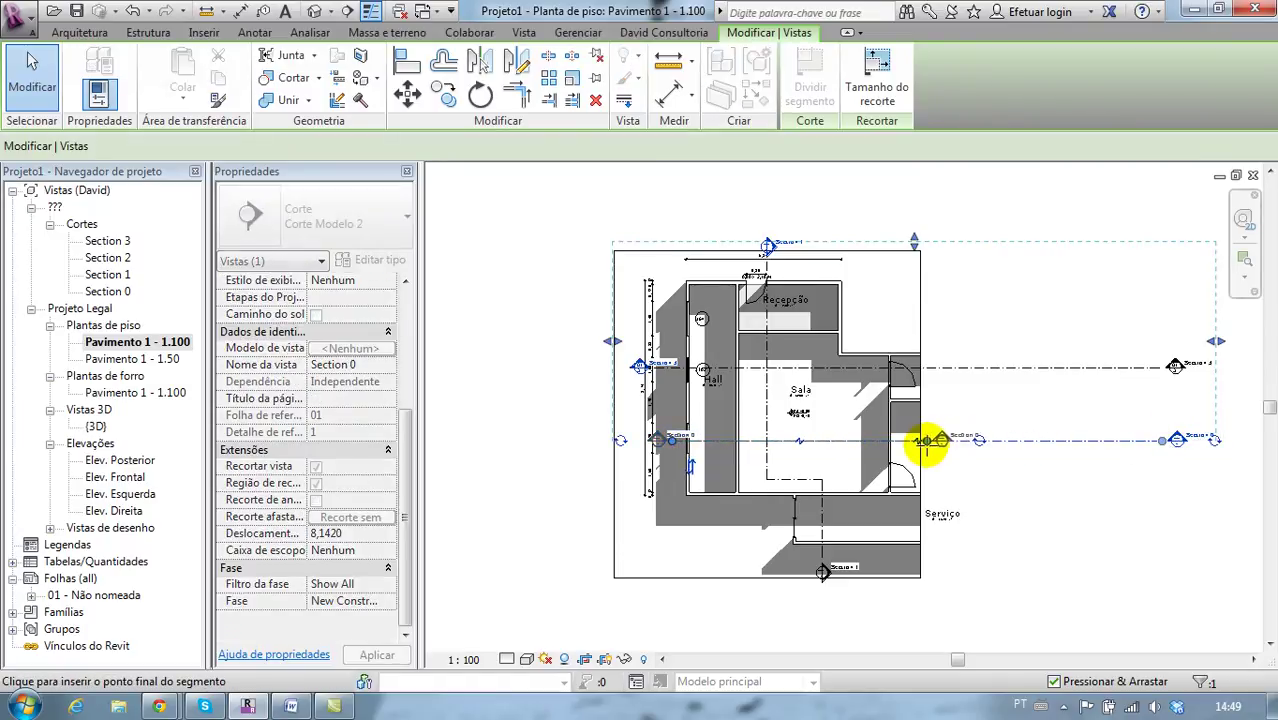
pyautogui.click(940, 441)
pyautogui.press('Escape')
pyautogui.click(1143, 368)
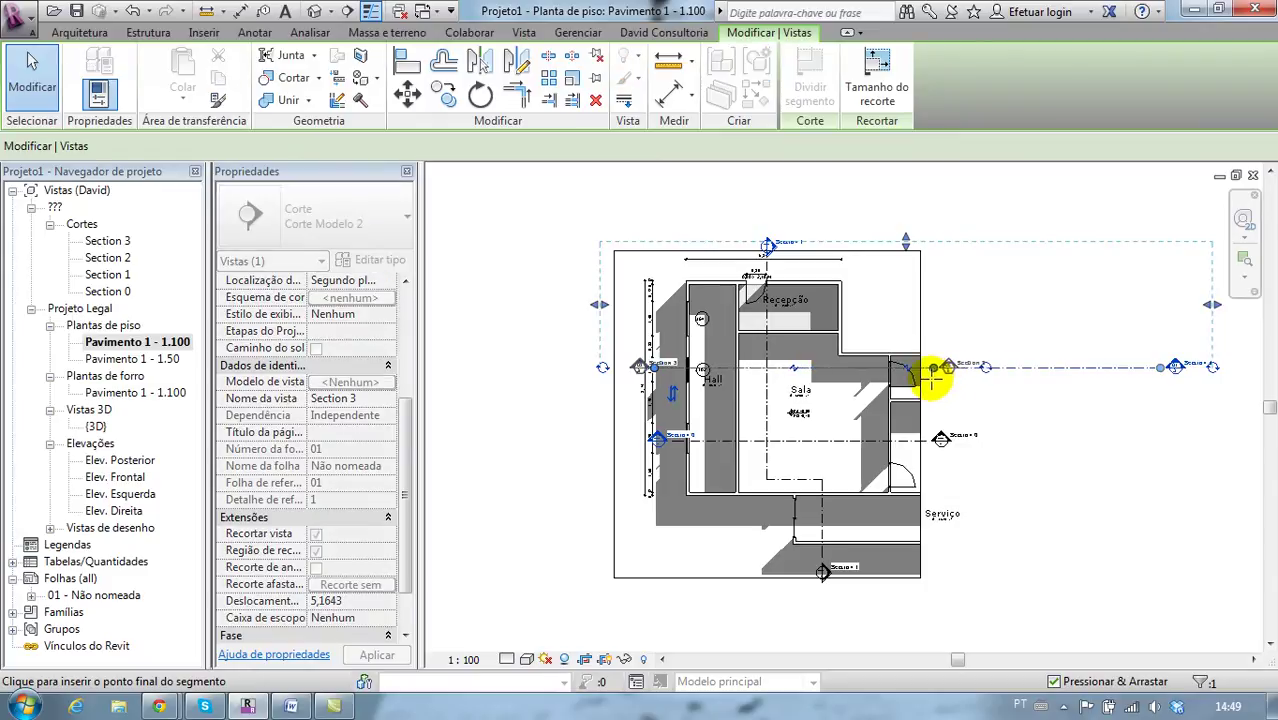
pyautogui.click(948, 370)
pyautogui.press('Escape')
pyautogui.scroll(-2, 1087, 477)
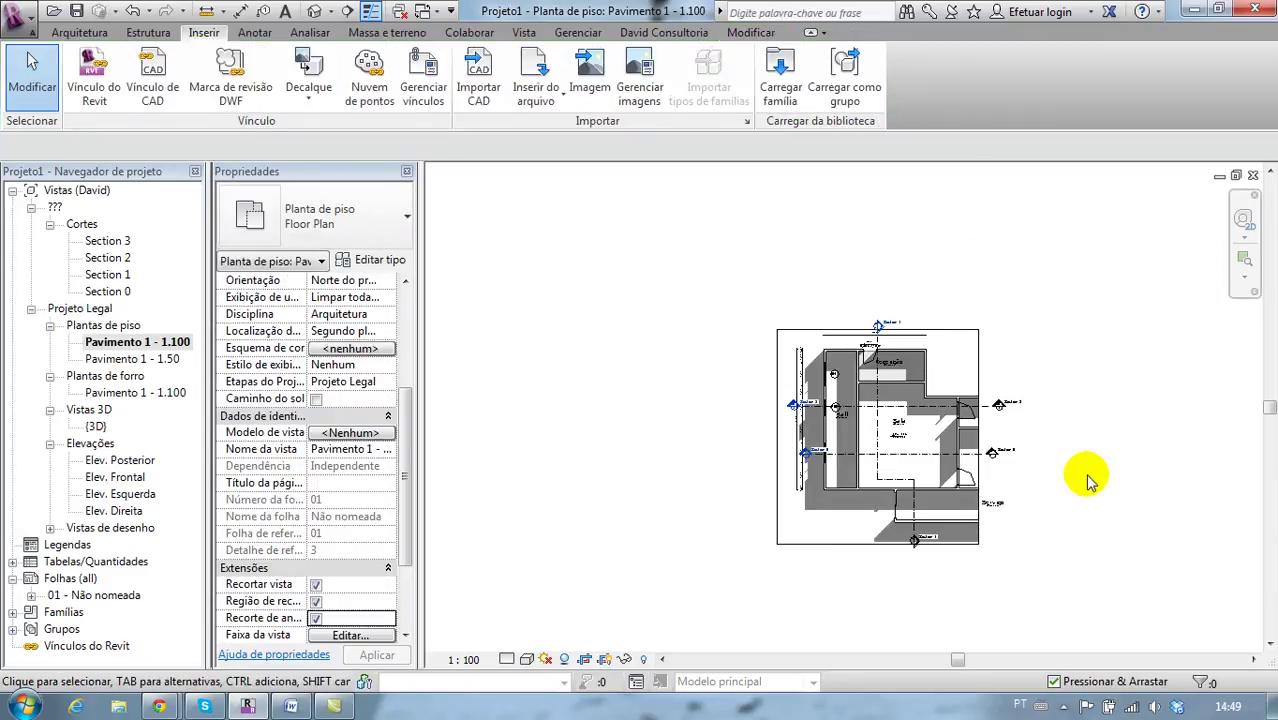
pyautogui.scroll(1, 936, 422)
pyautogui.scroll(-1, 936, 422)
# - On sheet 01, shorten the plan viewport's title line and move the viewport slightly up
pyautogui.doubleClick(80, 595)
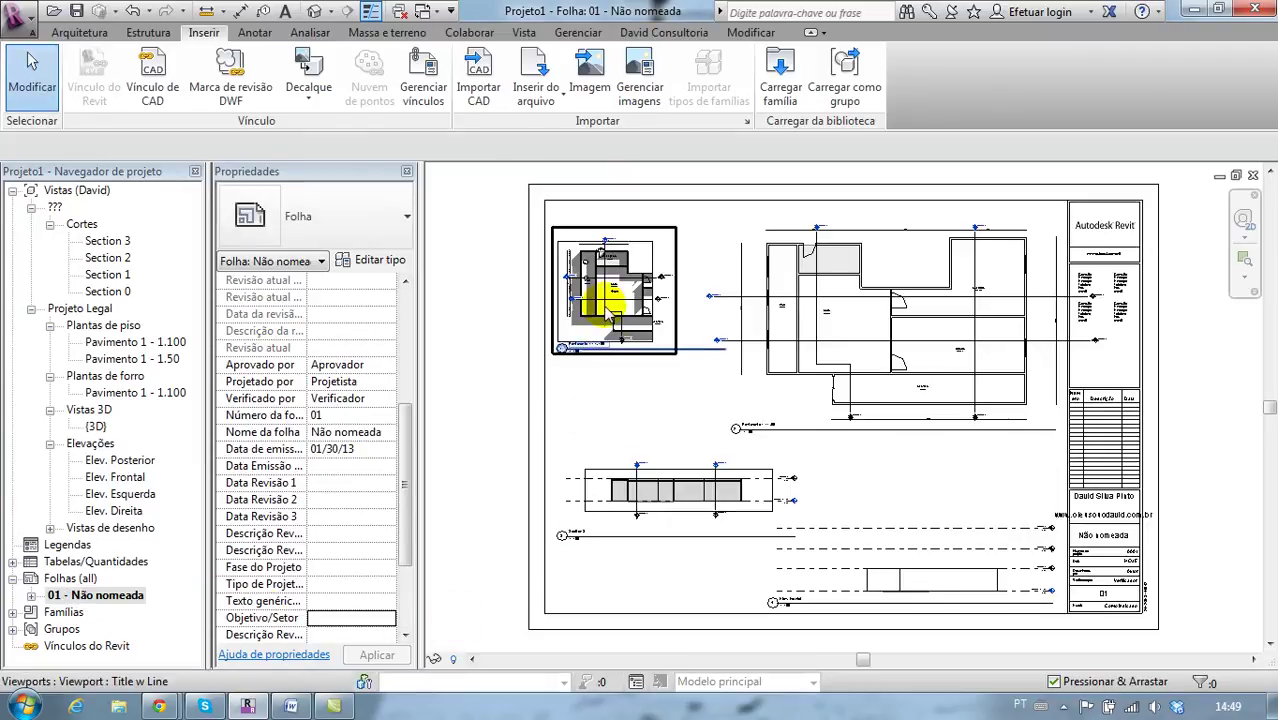
pyautogui.click(603, 340)
pyautogui.moveTo(729, 352); pyautogui.dragTo(621, 362)
pyautogui.click(608, 410)
pyautogui.scroll(2, 522, 277)
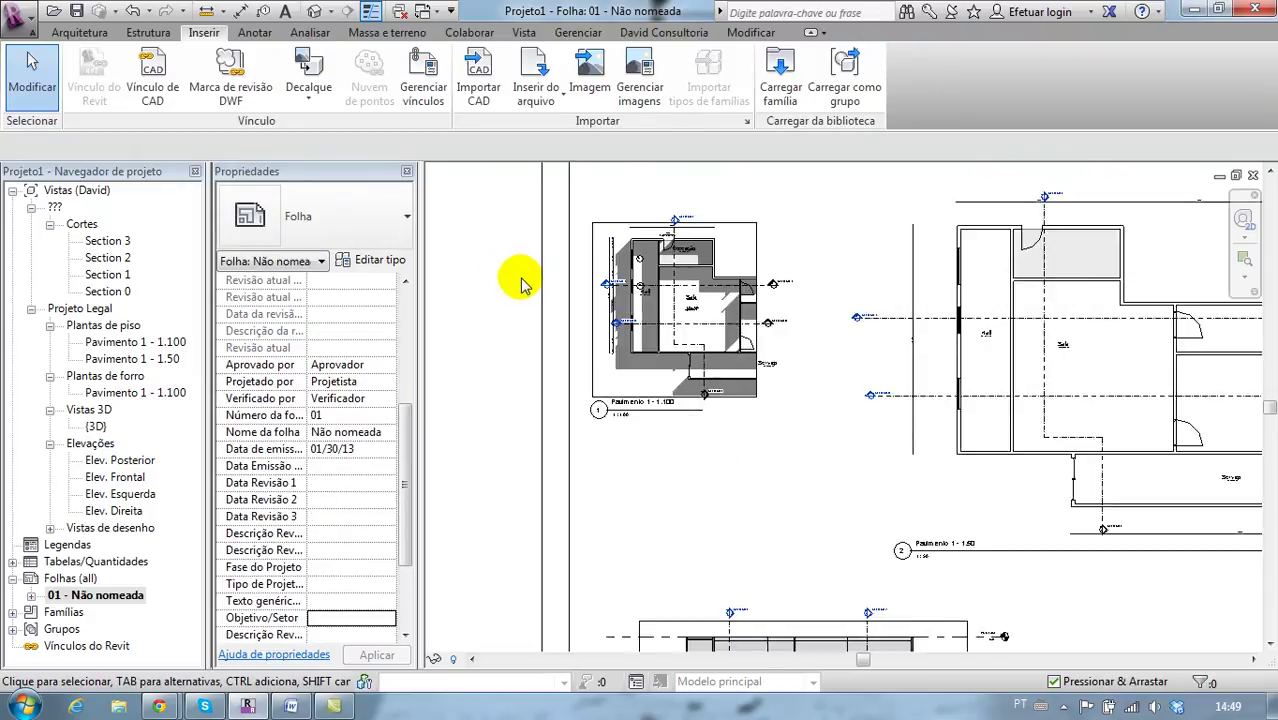
pyautogui.scroll(2, 640, 325)
pyautogui.click(698, 333)
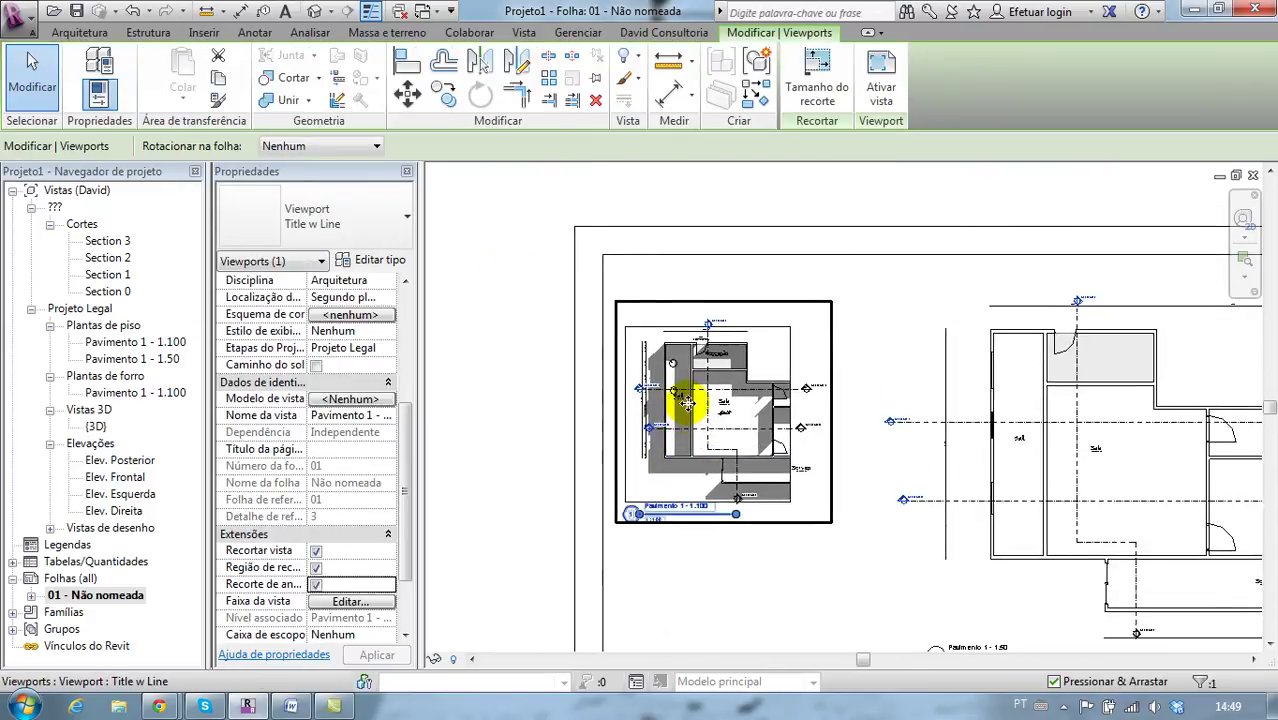
pyautogui.moveTo(685, 395); pyautogui.dragTo(688, 337)
pyautogui.press('Escape')
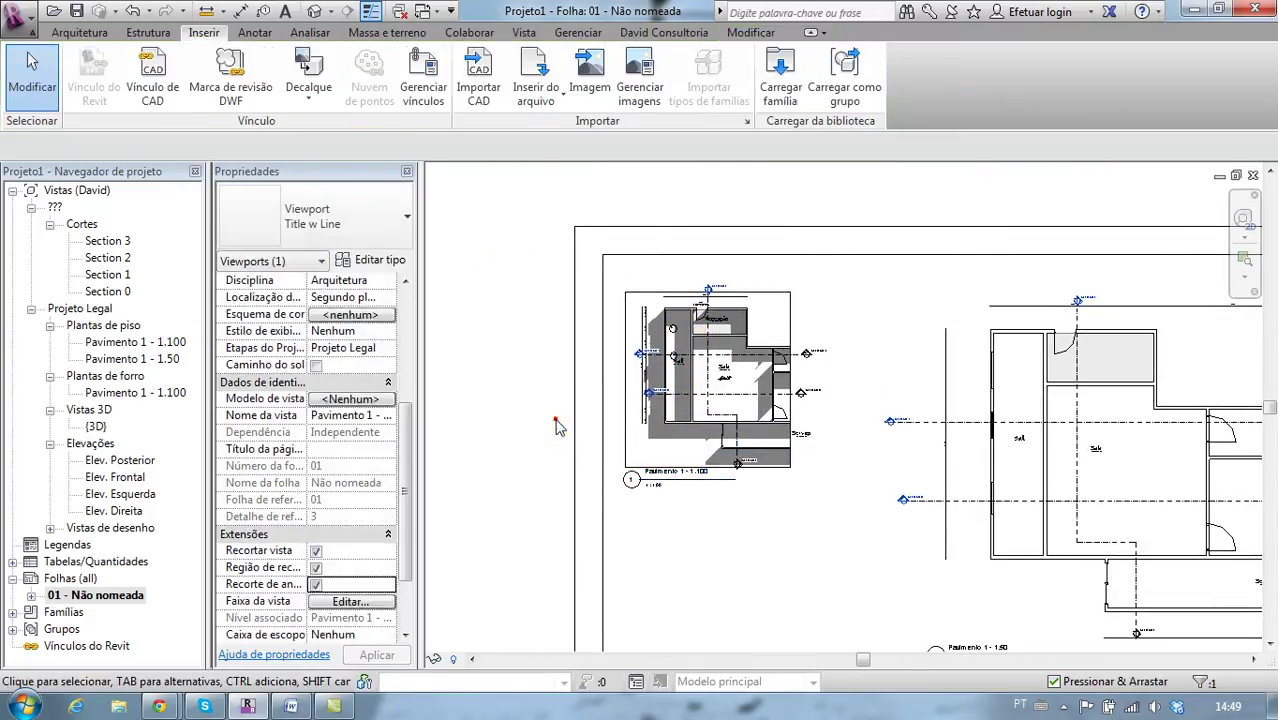
# - Activate the plan viewport, hide its crop region border, then deactivate back to the sheet
pyautogui.click(718, 391)
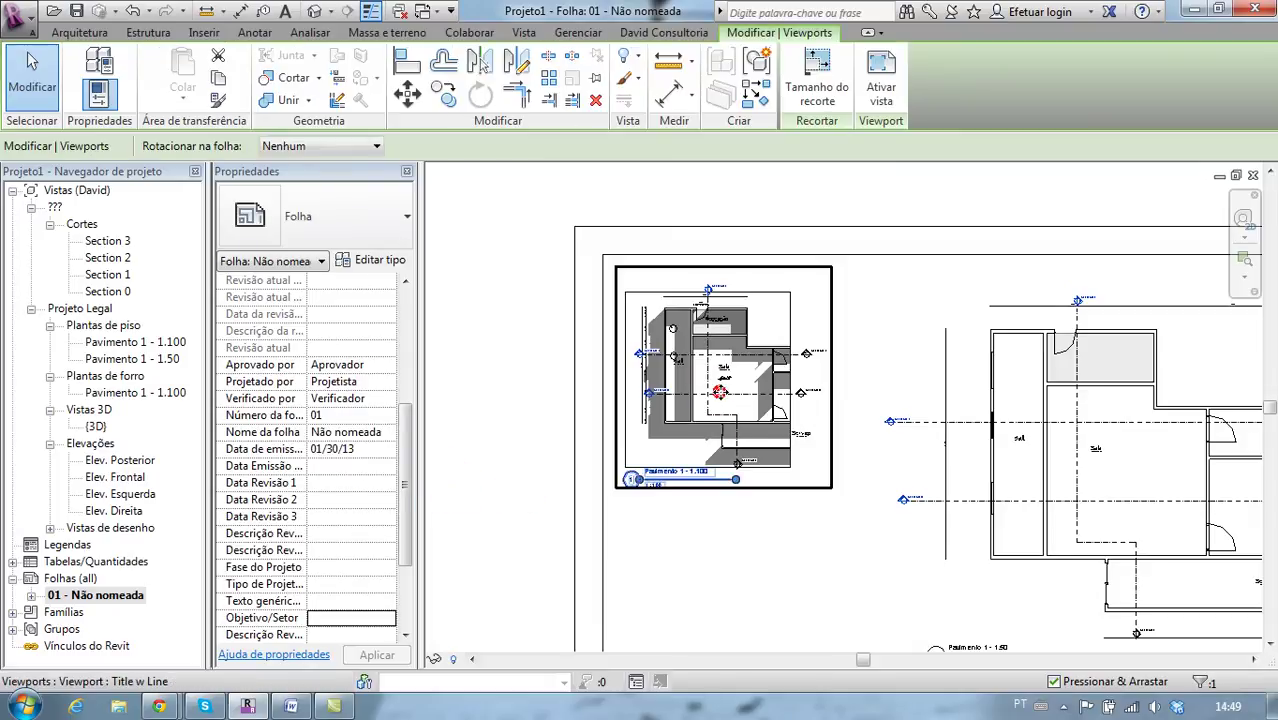
pyautogui.click(885, 98)
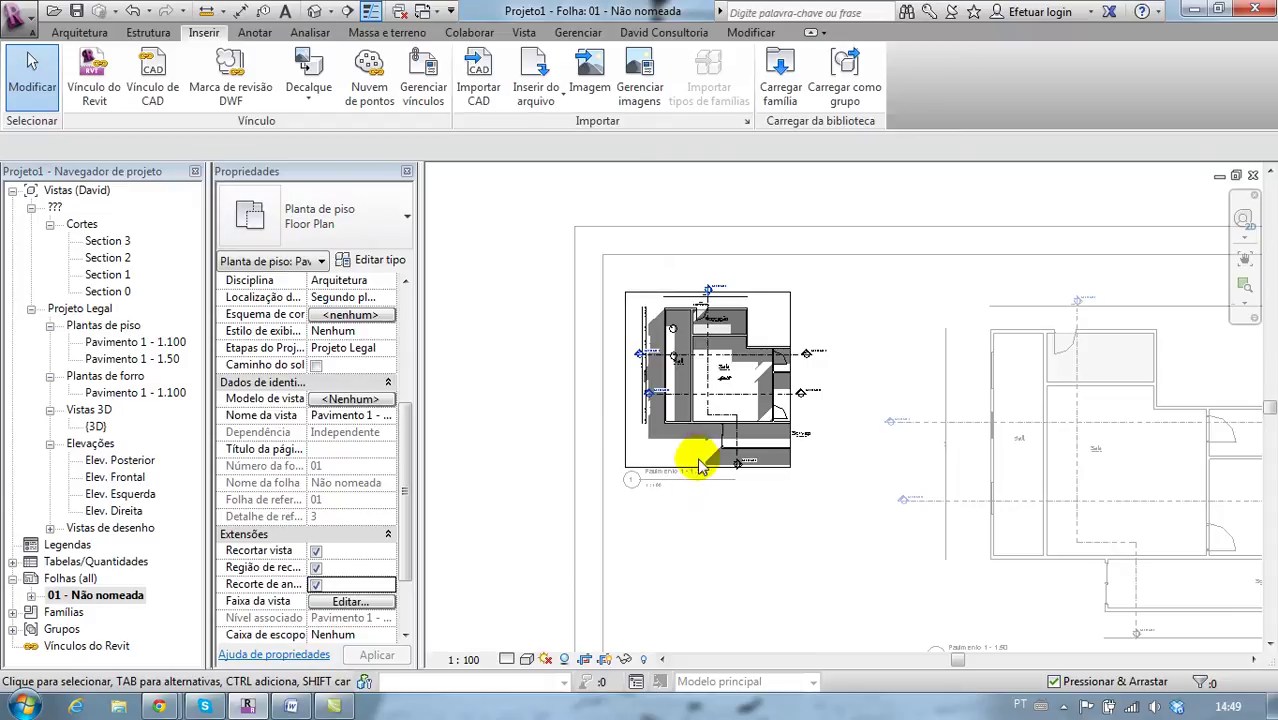
pyautogui.click(606, 659)
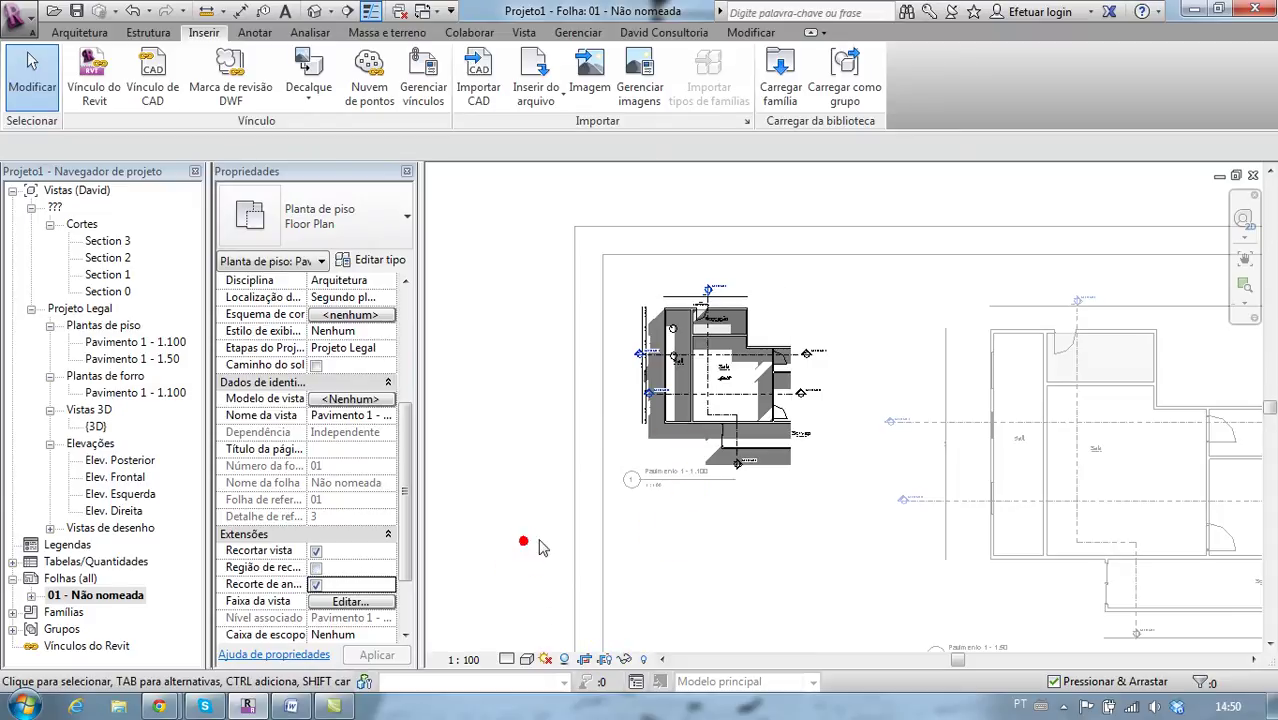
pyautogui.rightClick(745, 522)
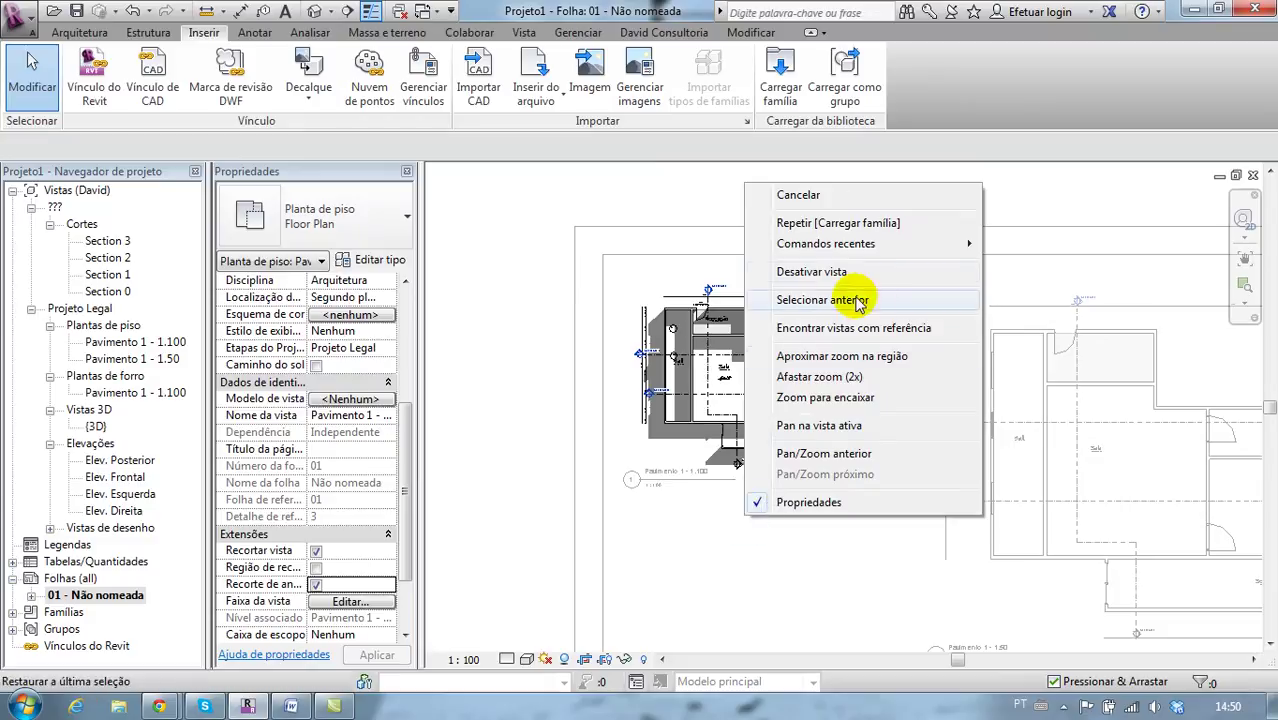
pyautogui.click(836, 270)
pyautogui.middleClick(848, 549)
pyautogui.scroll(2, 736, 354)
pyautogui.moveTo(665, 294); pyautogui.dragTo(652, 330, button='middle')
pyautogui.middleClick(652, 330)
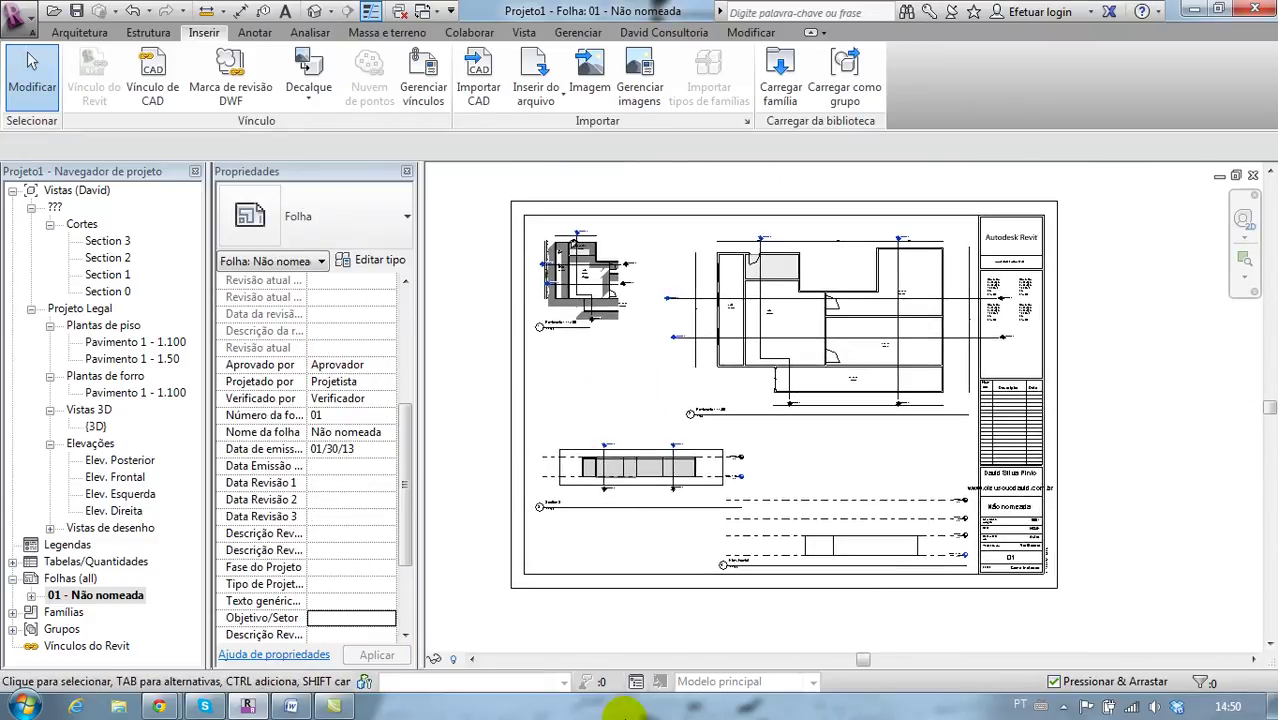
# - Activate the Section 3 viewport on the sheet and hide its crop boundary
pyautogui.scroll(3, 643, 594)
pyautogui.scroll(1, 653, 485)
pyautogui.scroll(1, 622, 448)
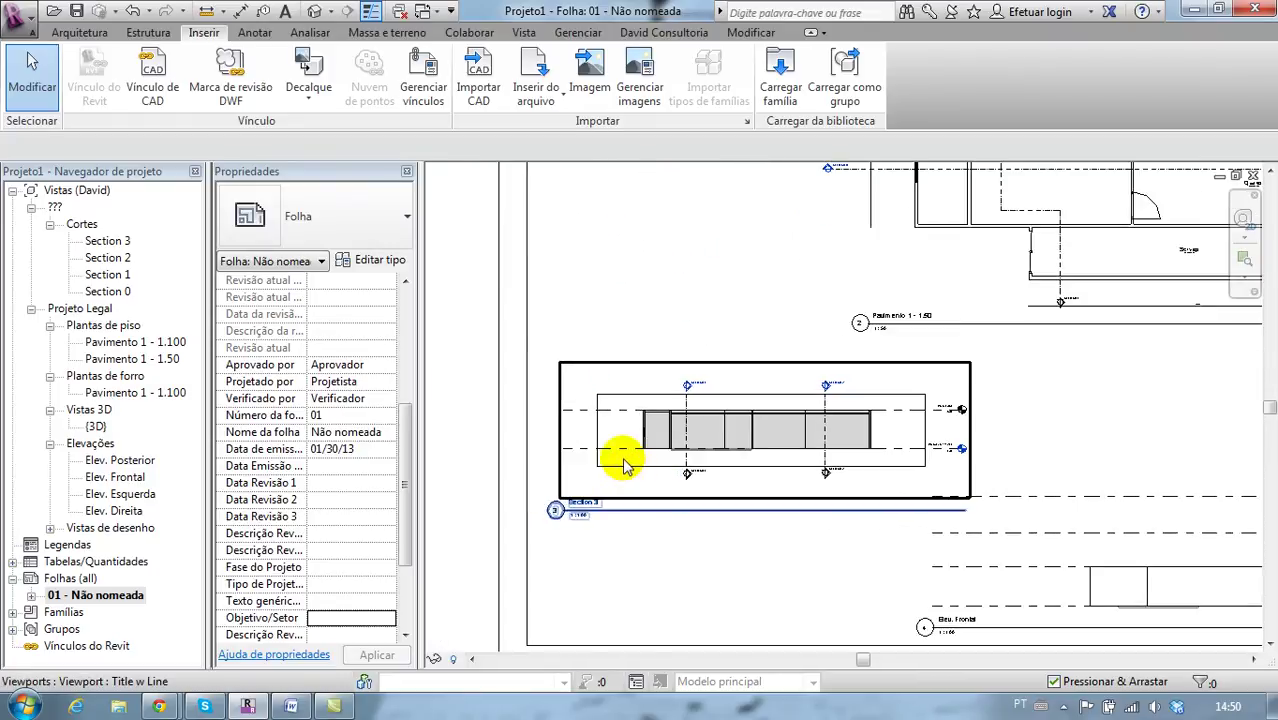
pyautogui.click(622, 458)
pyautogui.rightClick(622, 458)
pyautogui.click(660, 318)
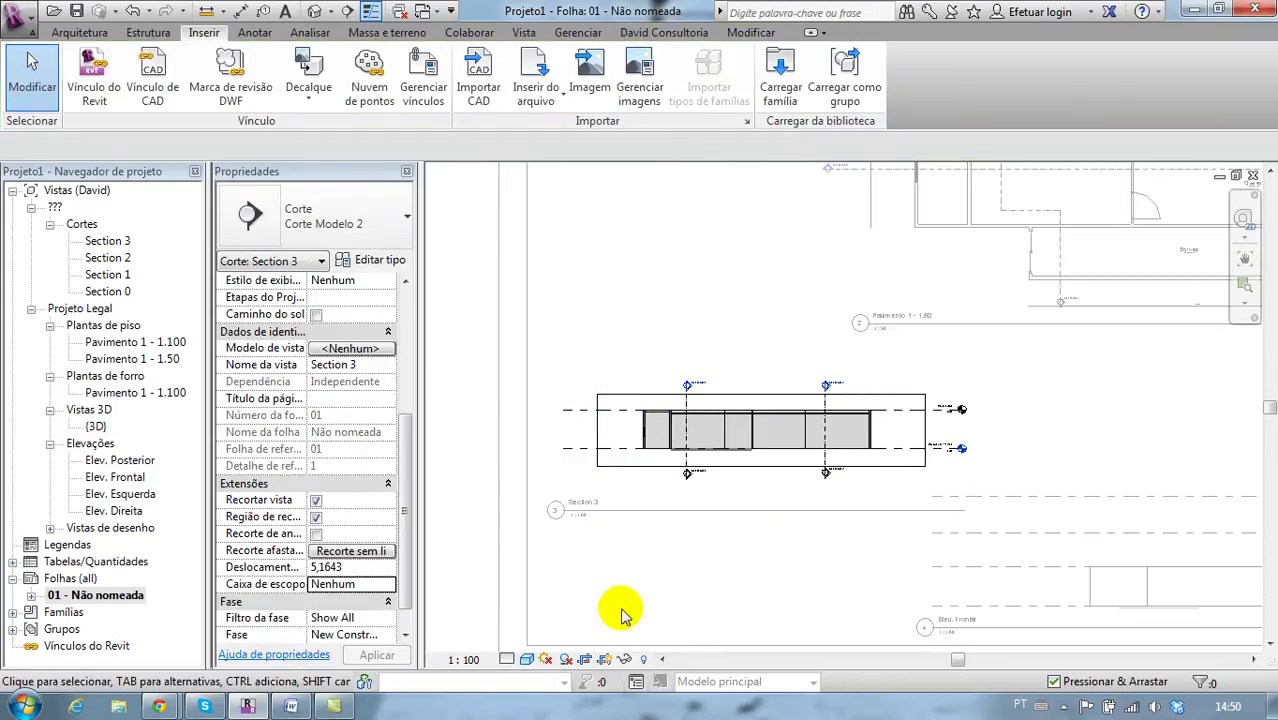
pyautogui.click(604, 664)
pyautogui.scroll(-3, 765, 530)
pyautogui.moveTo(765, 522); pyautogui.dragTo(810, 535, button='middle')
pyautogui.scroll(5, 790, 480)
pyautogui.scroll(3, 727, 513)
pyautogui.moveTo(784, 476); pyautogui.dragTo(927, 391, button='middle')
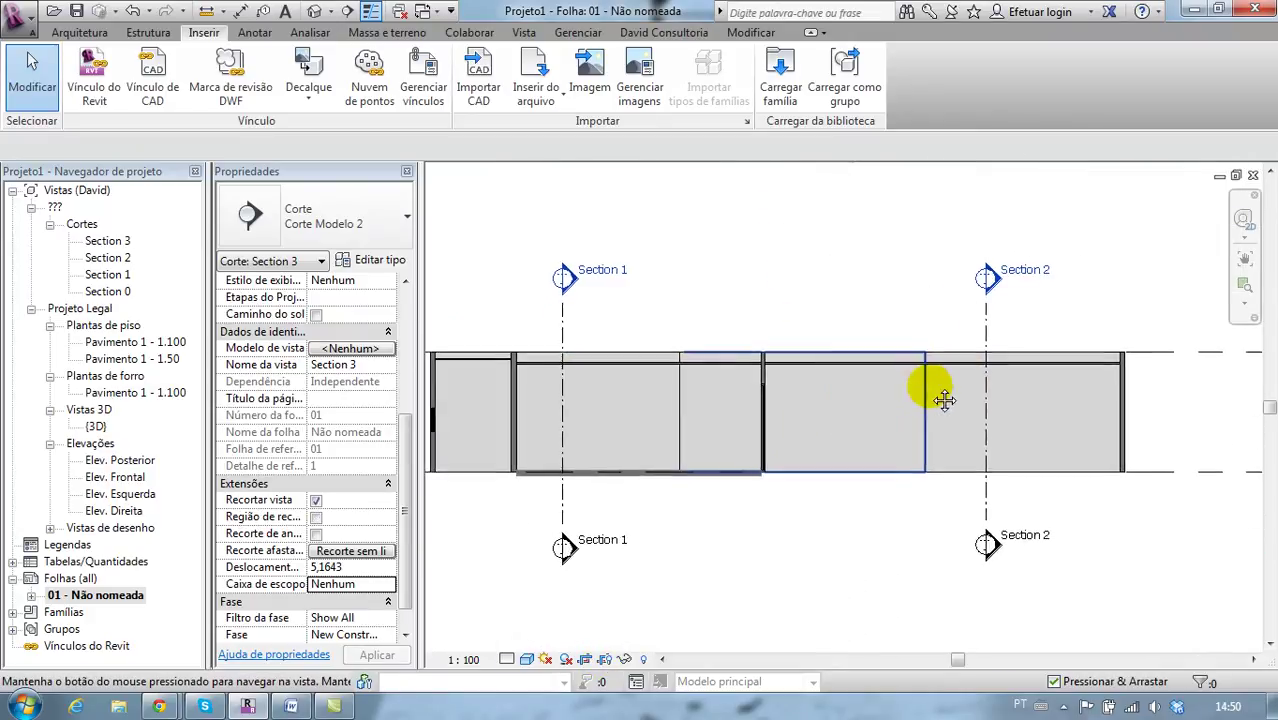
# - Hide the Section 1 marker line in the Section 3 view
pyautogui.doubleClick(571, 362)
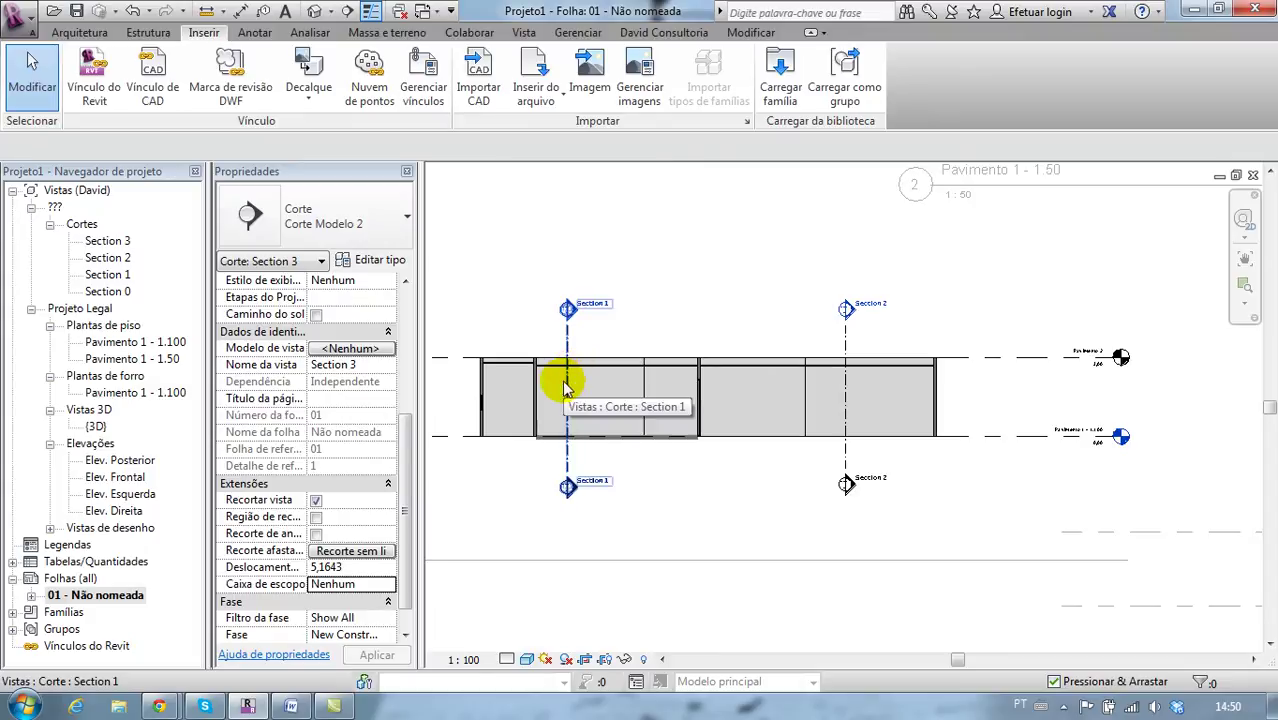
pyautogui.click(566, 390)
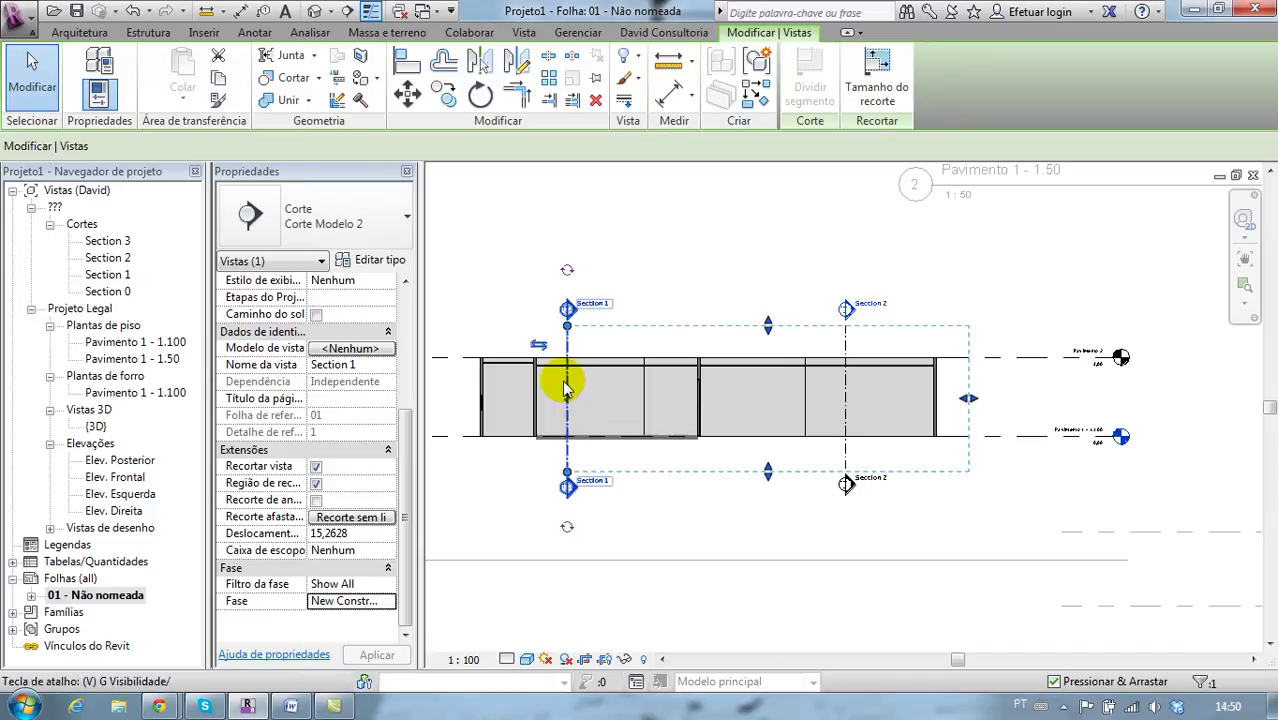
pyautogui.press('Delete')
pyautogui.scroll(-2, 693, 281)
pyautogui.moveTo(684, 274); pyautogui.dragTo(704, 342, button='middle')
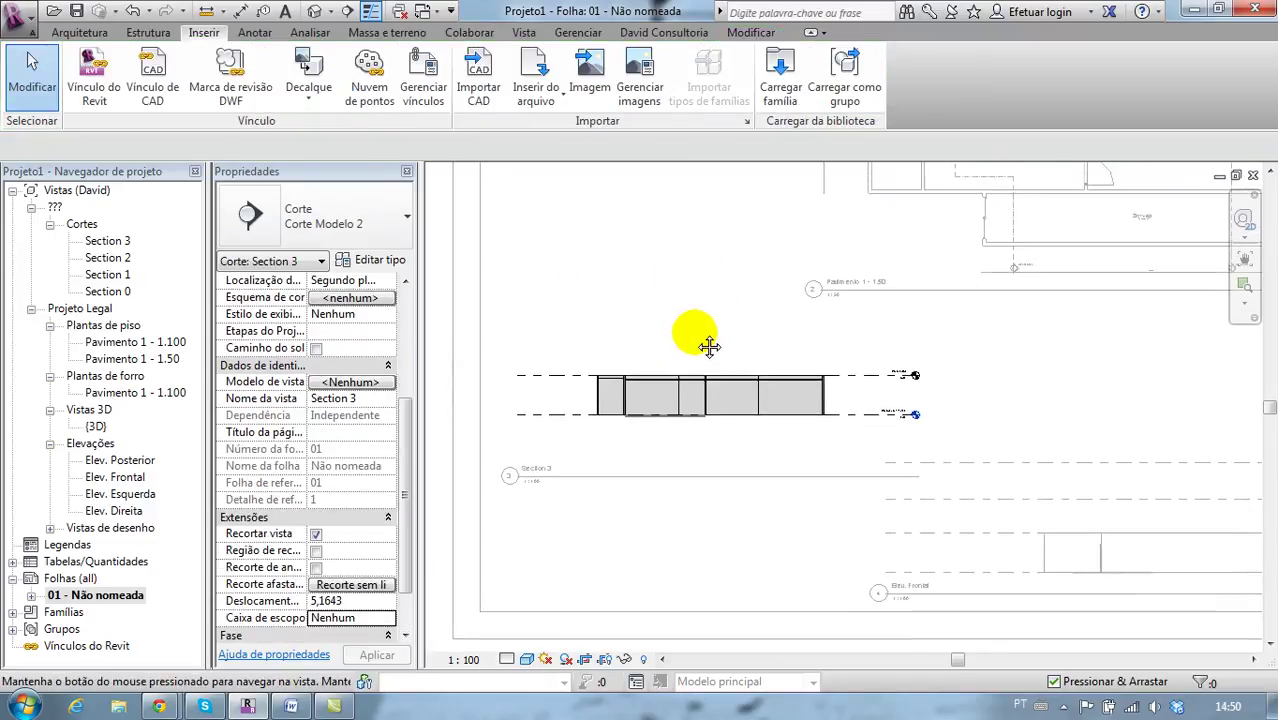
pyautogui.scroll(-1, 668, 327)
pyautogui.scroll(-1, 668, 327)
pyautogui.moveTo(659, 285); pyautogui.dragTo(659, 499, button='middle')
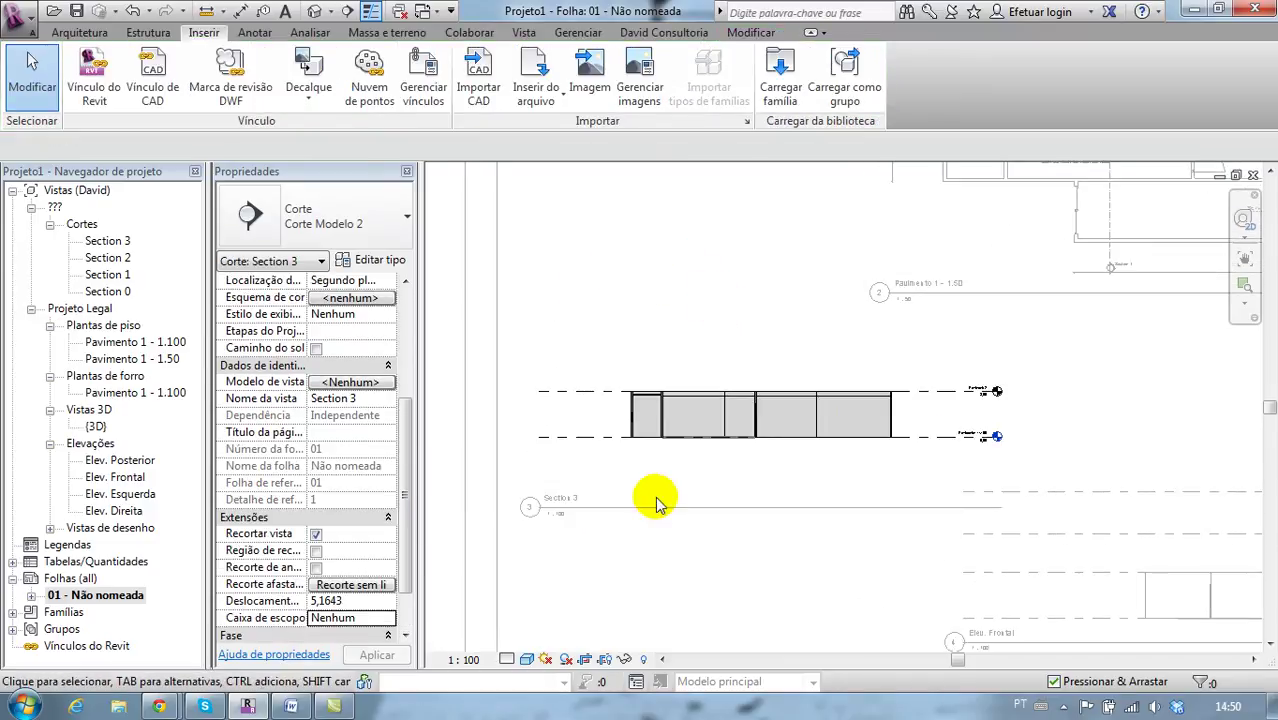
# - Set the Section 3 view's visual style to Linha oculta (Hidden Line)
pyautogui.click(528, 662)
pyautogui.click(525, 555)
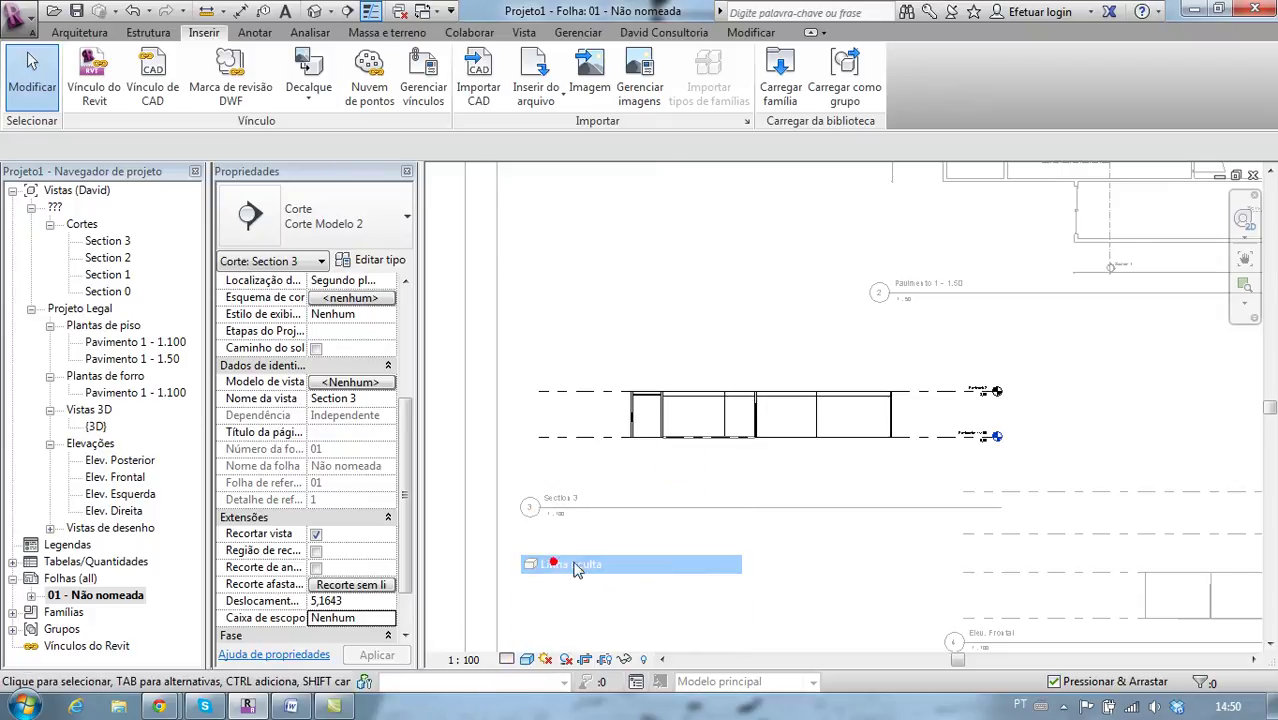
pyautogui.click(763, 482)
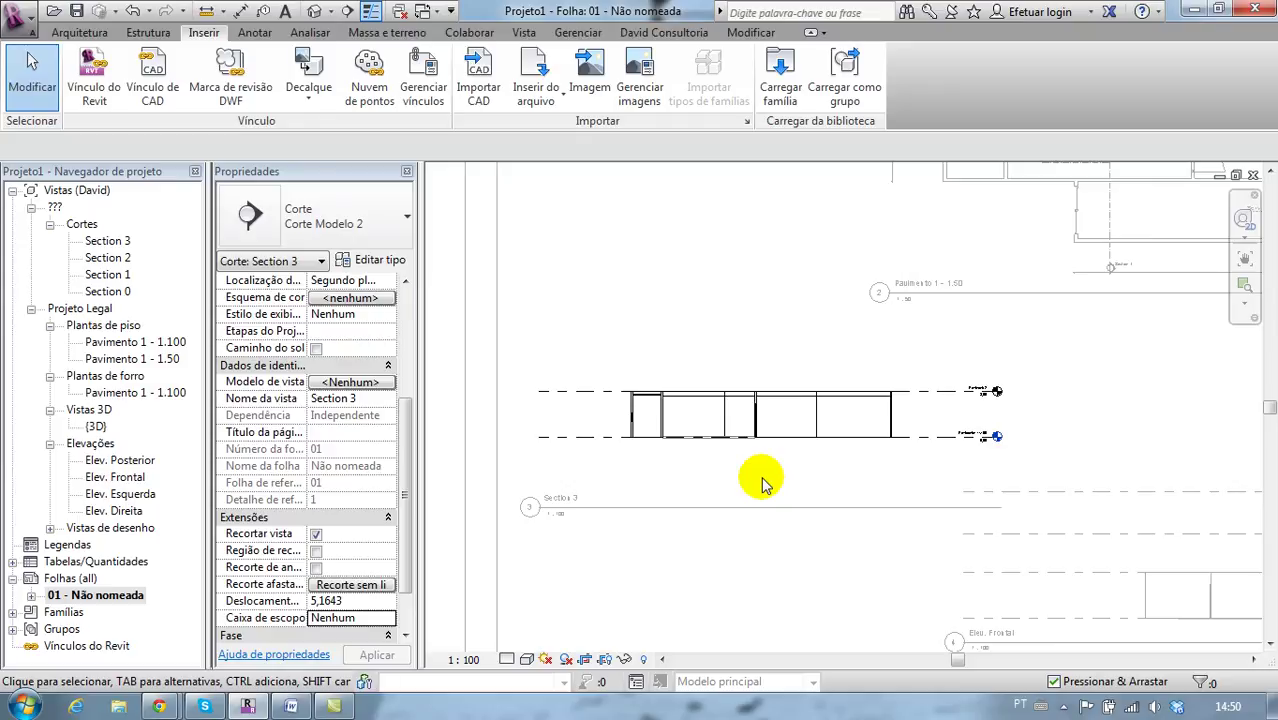
pyautogui.scroll(1, 688, 386)
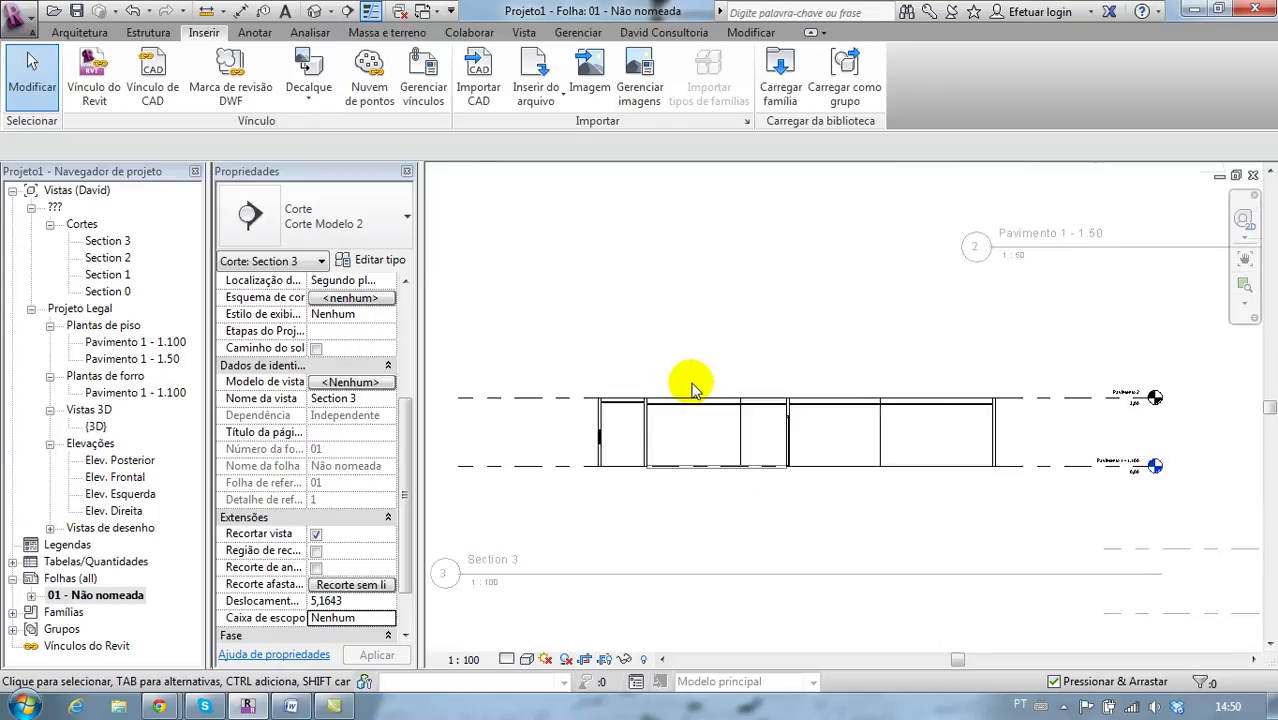
pyautogui.scroll(3, 591, 431)
# - Place aligned dimensions 1,90 and 6,11 between the walls above Section 3
pyautogui.press('i')
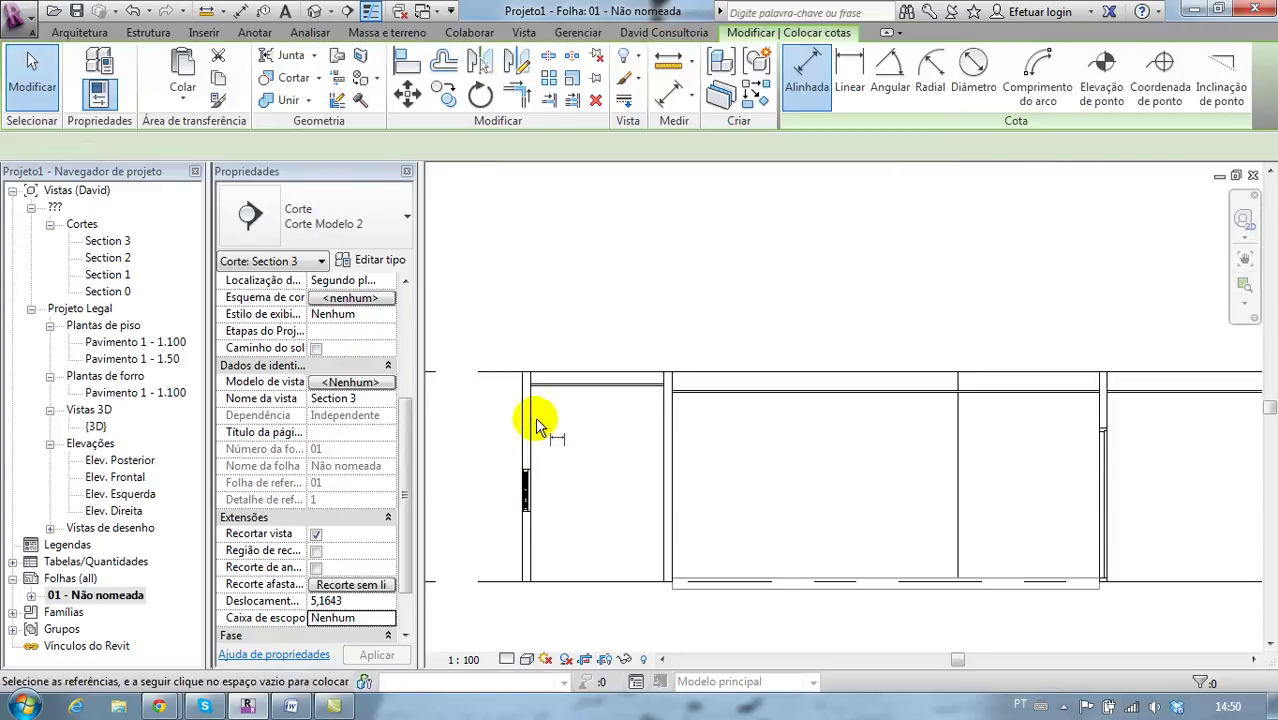
pyautogui.click(532, 420)
pyautogui.click(660, 410)
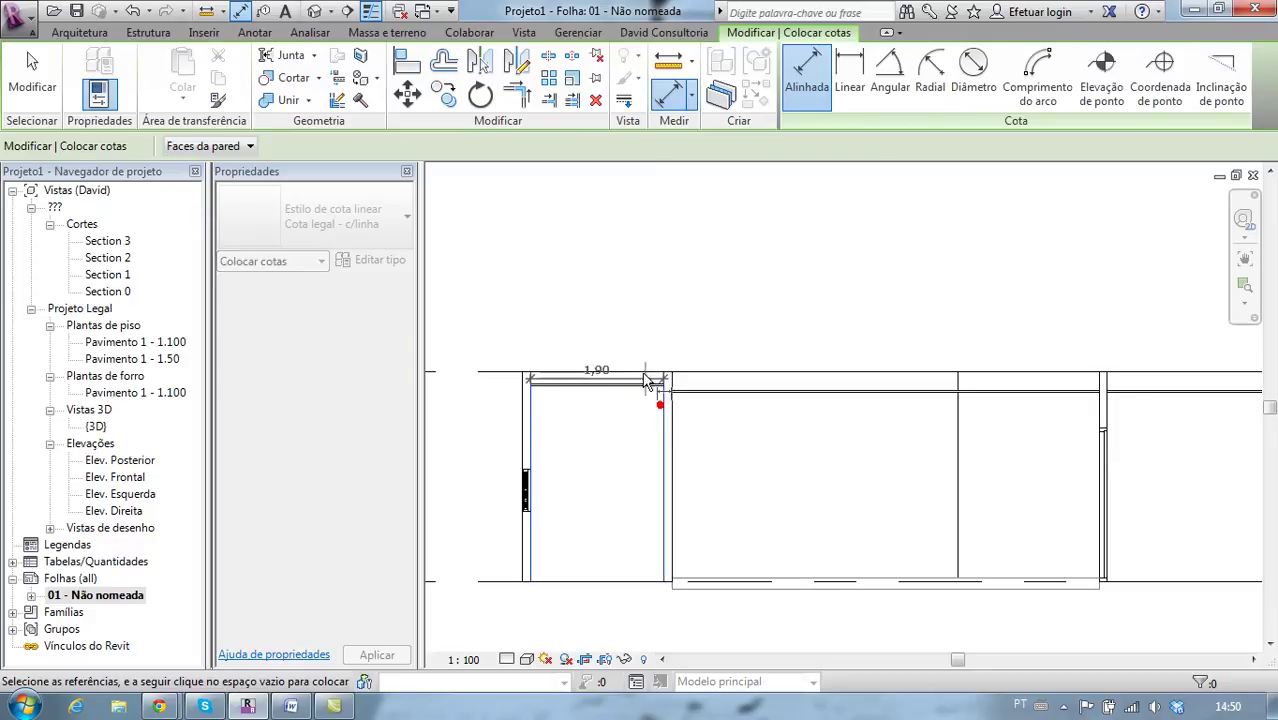
pyautogui.click(608, 344)
pyautogui.click(672, 405)
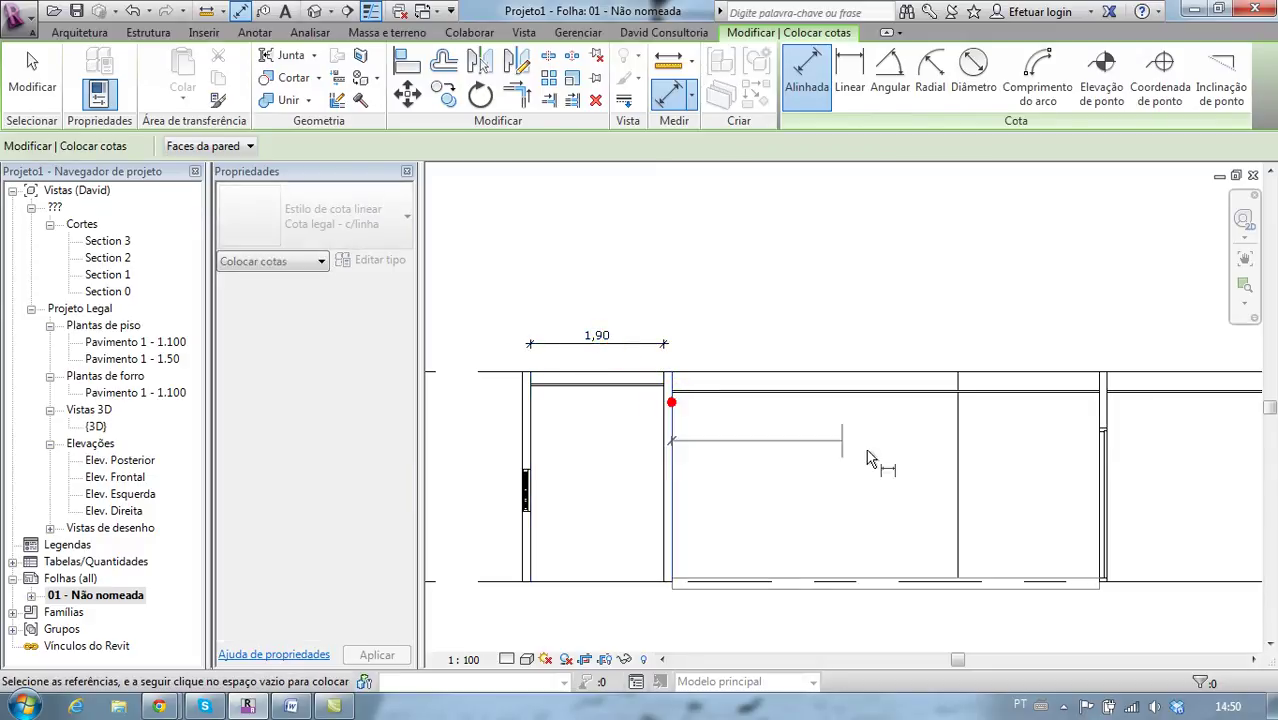
pyautogui.click(1098, 415)
pyautogui.click(1013, 343)
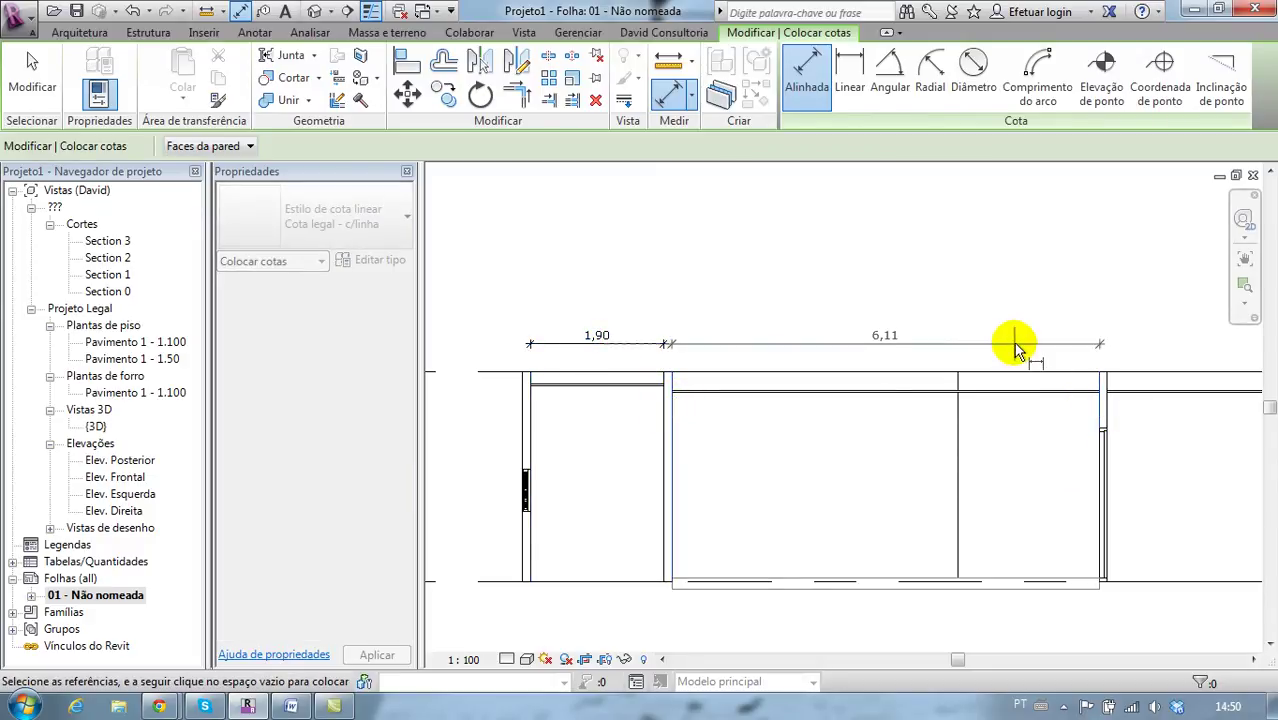
pyautogui.press('Escape')
pyautogui.scroll(-3, 825, 345)
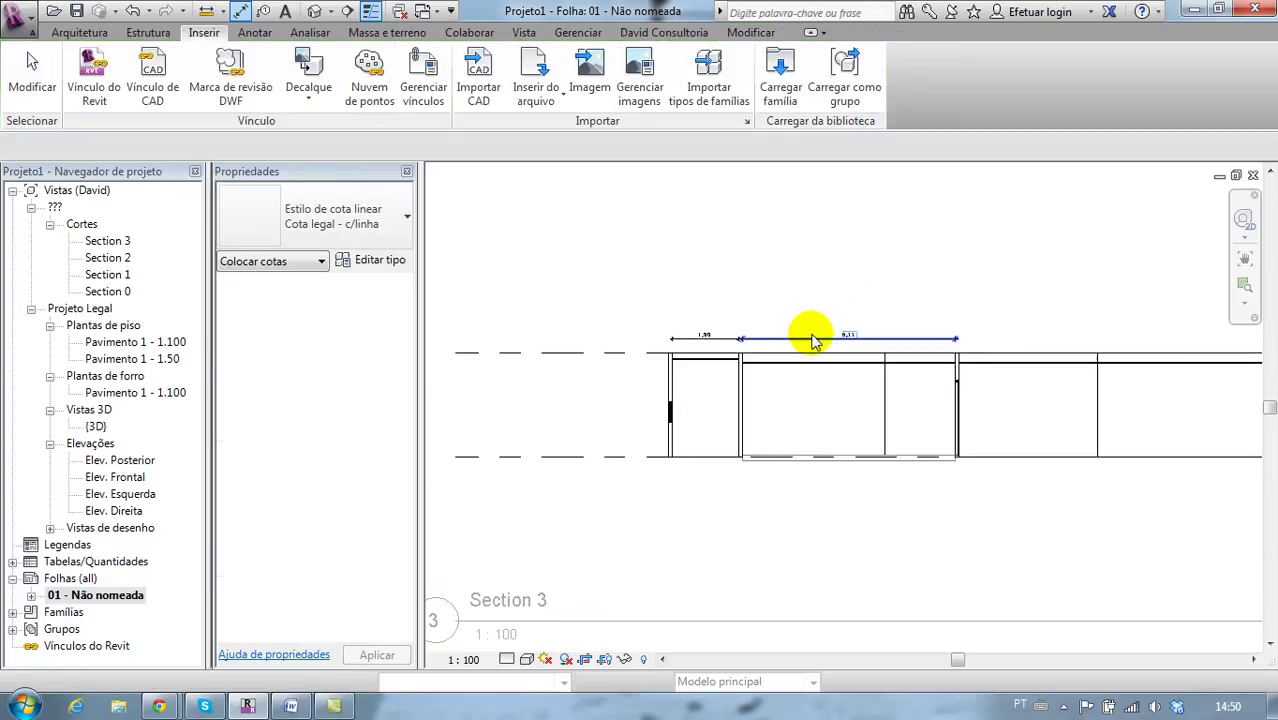
pyautogui.press('Escape')
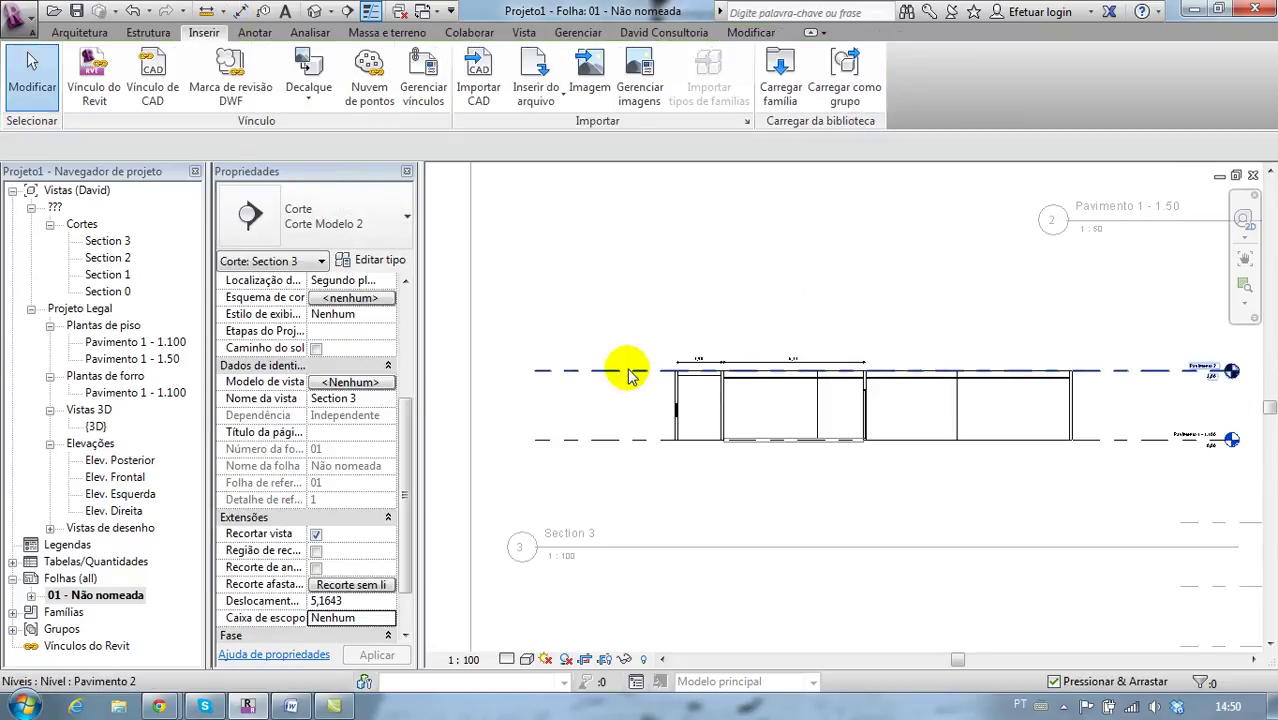
# - Pull the left end of the Pavimento 2 level line in closer to the section
pyautogui.click(622, 370)
pyautogui.moveTo(573, 370); pyautogui.dragTo(619, 368)
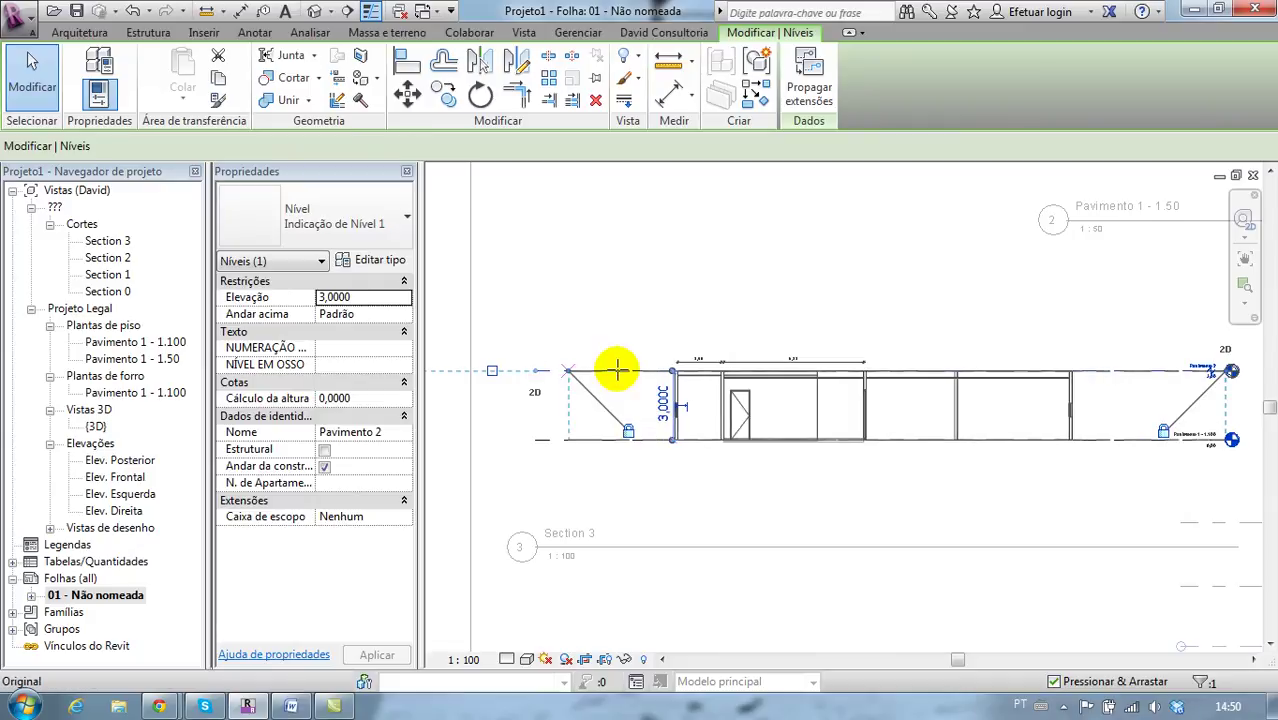
pyautogui.moveTo(1035, 308); pyautogui.dragTo(970, 315, button='middle')
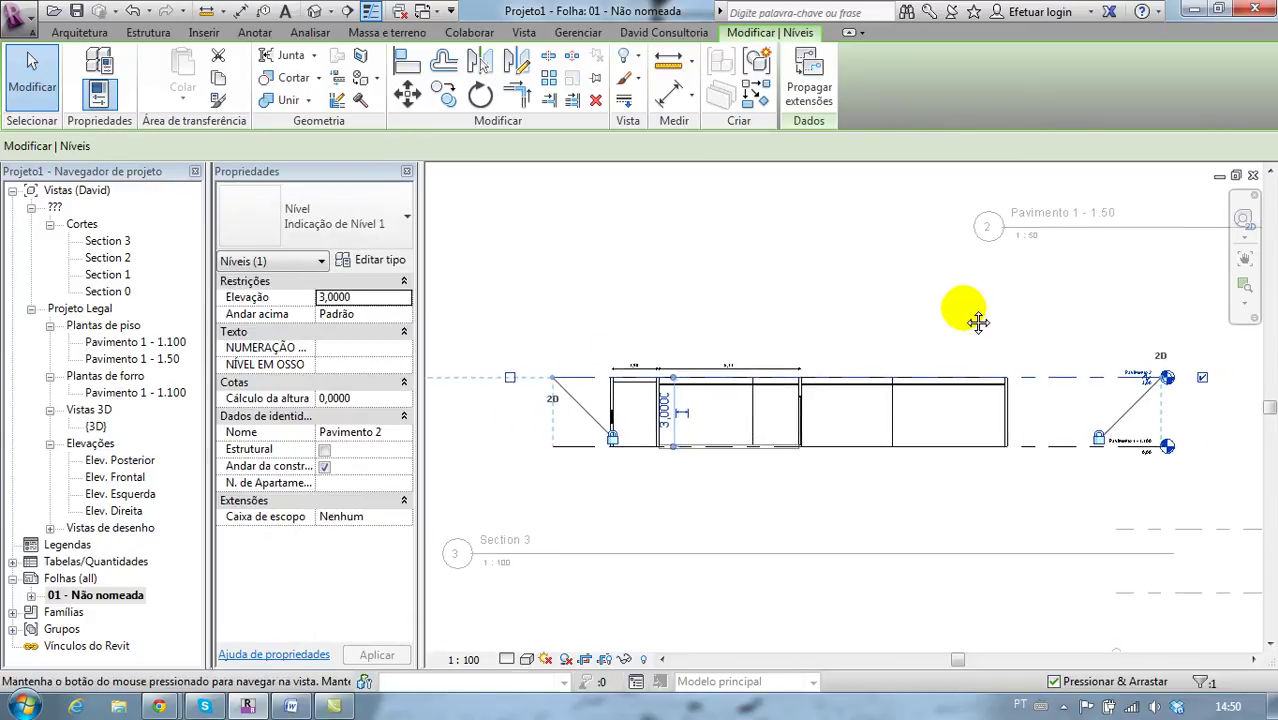
pyautogui.click(1090, 405)
# - Drag the Pavimento level lines' right ends left so they stop just past the walls
pyautogui.scroll(3, 1120, 413)
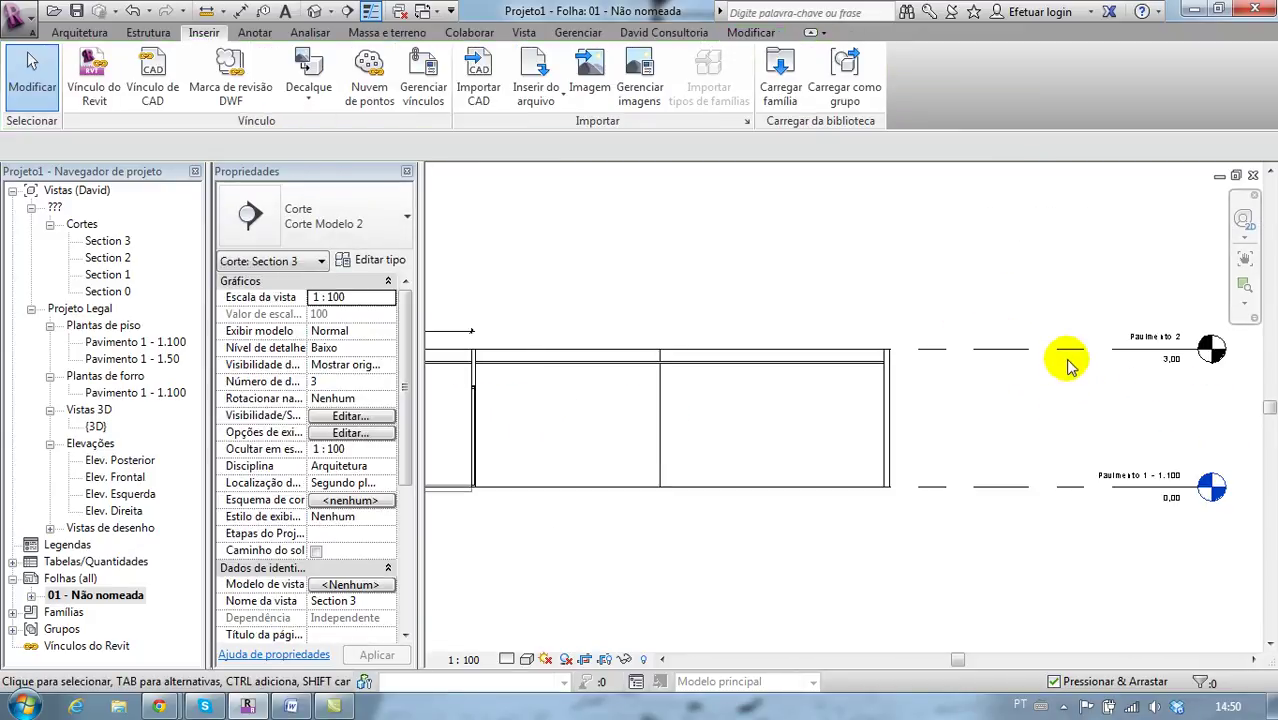
pyautogui.click(1068, 349)
pyautogui.moveTo(1197, 358); pyautogui.dragTo(1020, 349)
pyautogui.click(661, 228)
pyautogui.scroll(-2, 662, 234)
pyautogui.scroll(-1, 700, 260)
pyautogui.scroll(-1, 712, 275)
pyautogui.scroll(-1, 742, 291)
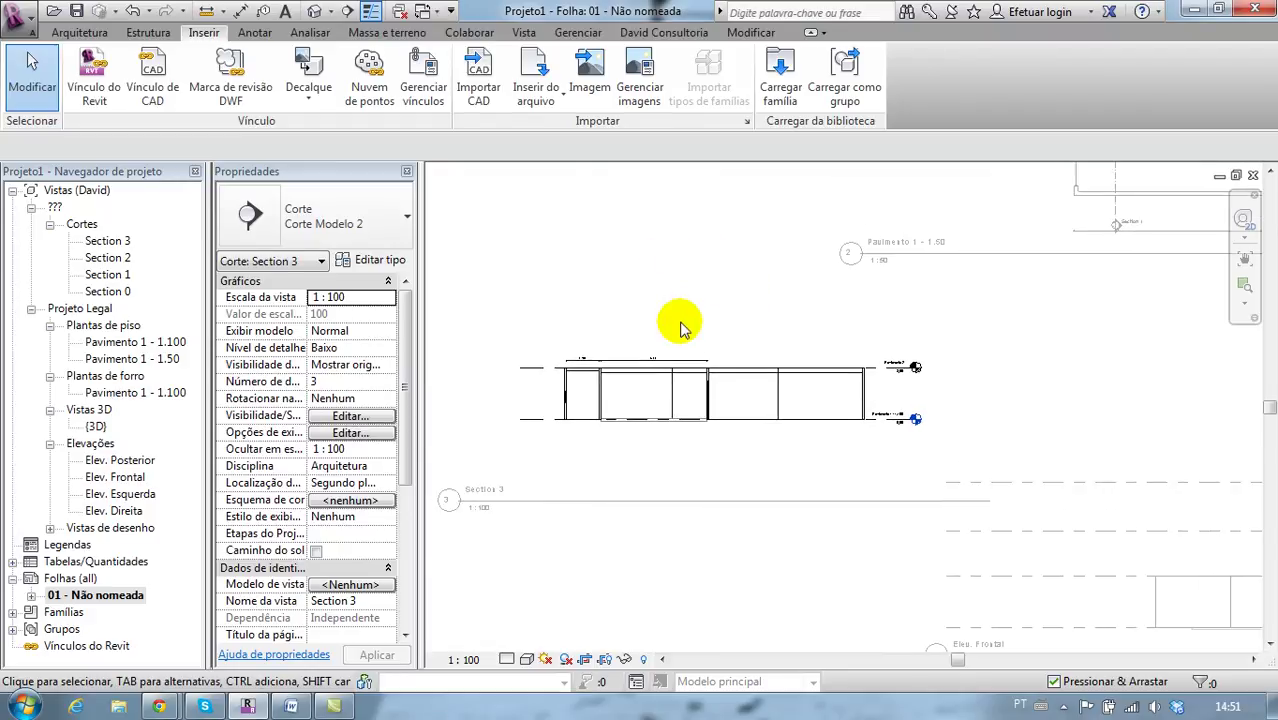
pyautogui.scroll(-2, 679, 330)
# - Deactivate the section viewport and open the Pavimento 1 - 1.100 floor plan
pyautogui.rightClick(655, 452)
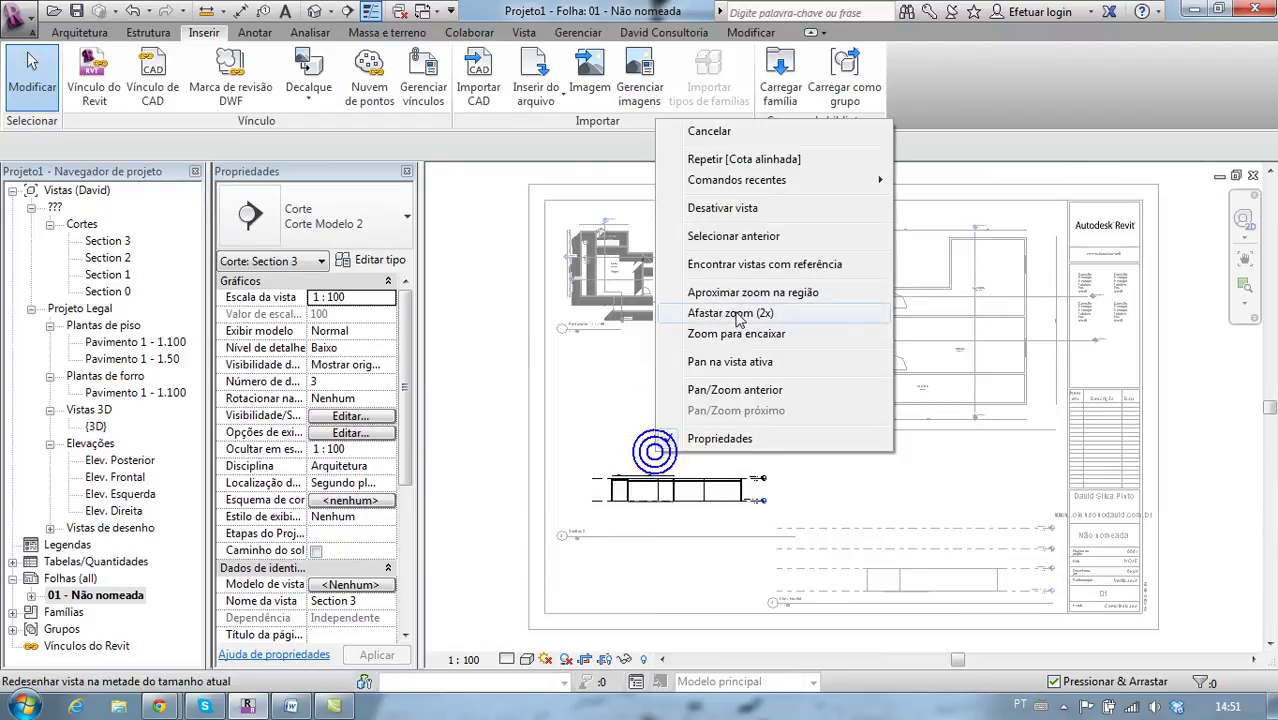
pyautogui.click(700, 208)
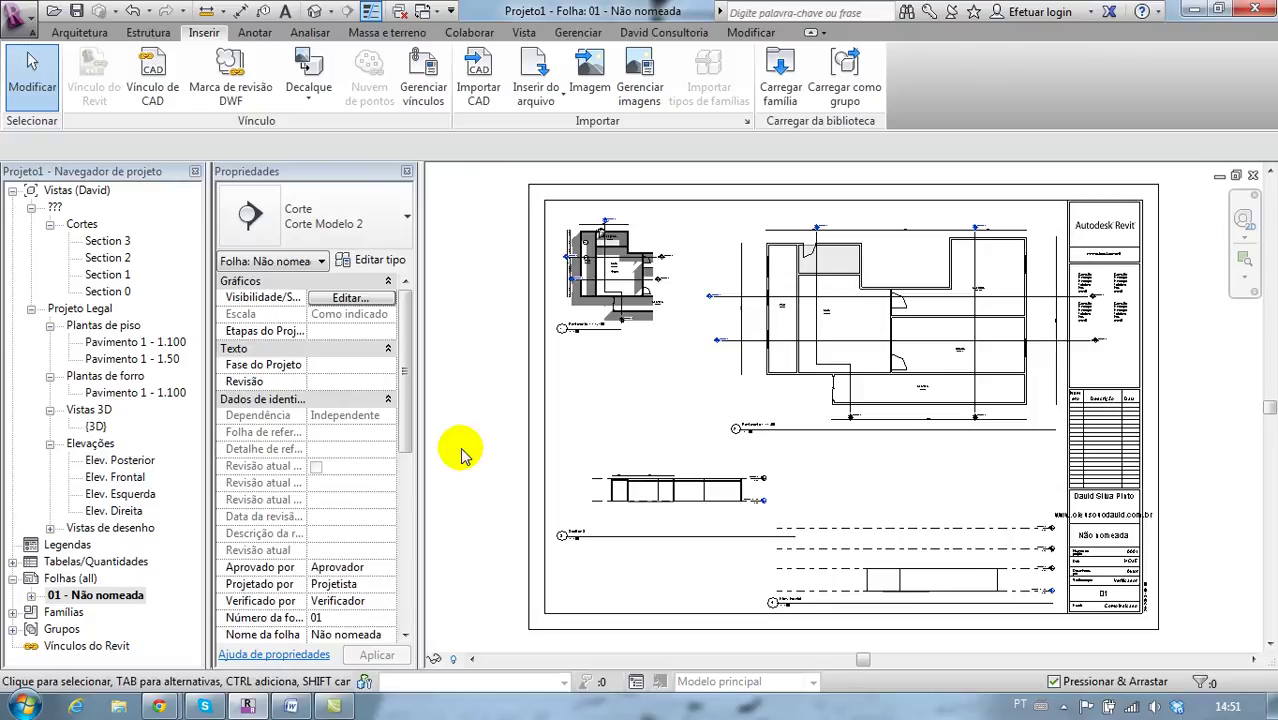
pyautogui.doubleClick(118, 341)
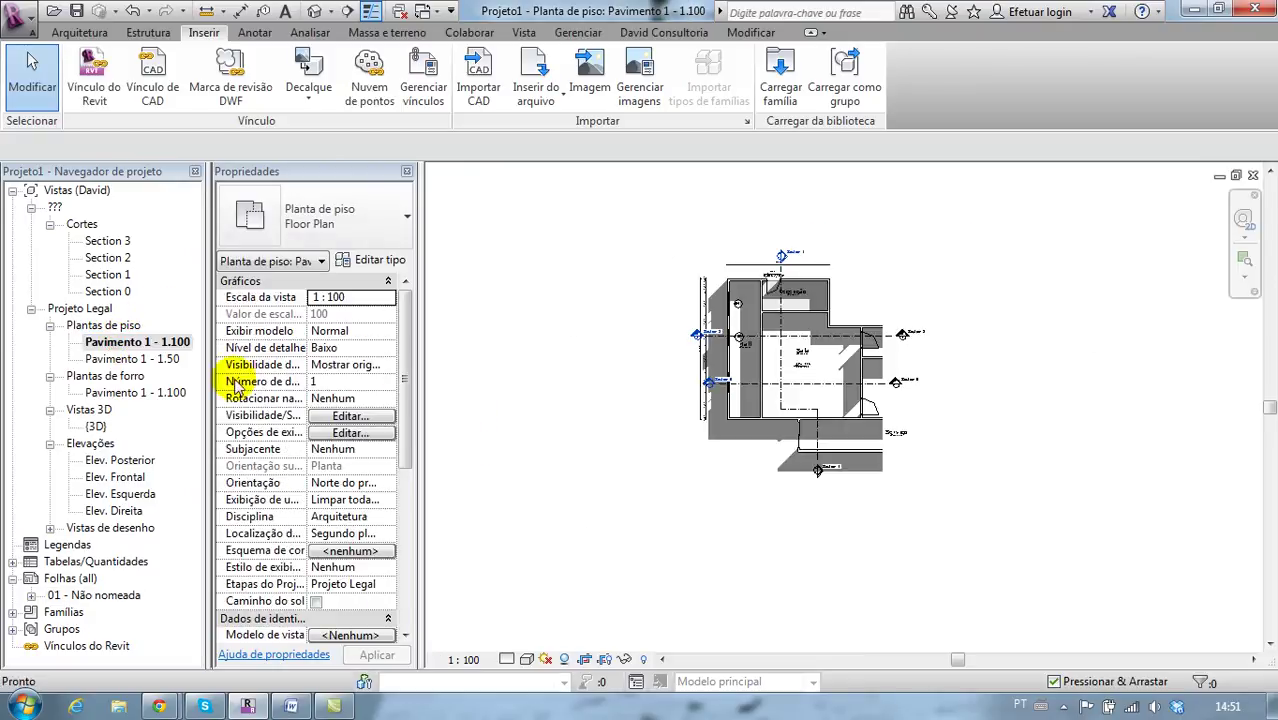
# - Zoom the Pavimento 1 - 1.100 plan to fit the window with ZF
pyautogui.press('super')
pyautogui.write('s')
pyautogui.press('Escape')
pyautogui.press('z')
pyautogui.press('f')
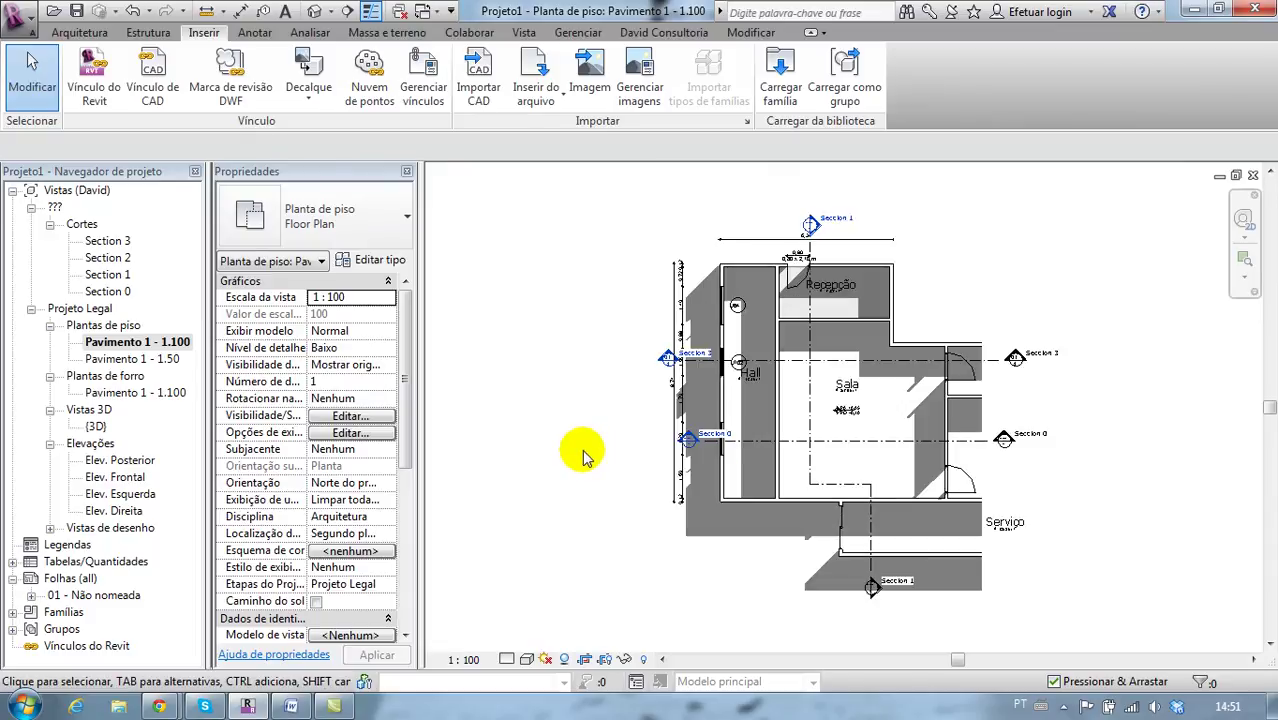
pyautogui.click(398, 12)
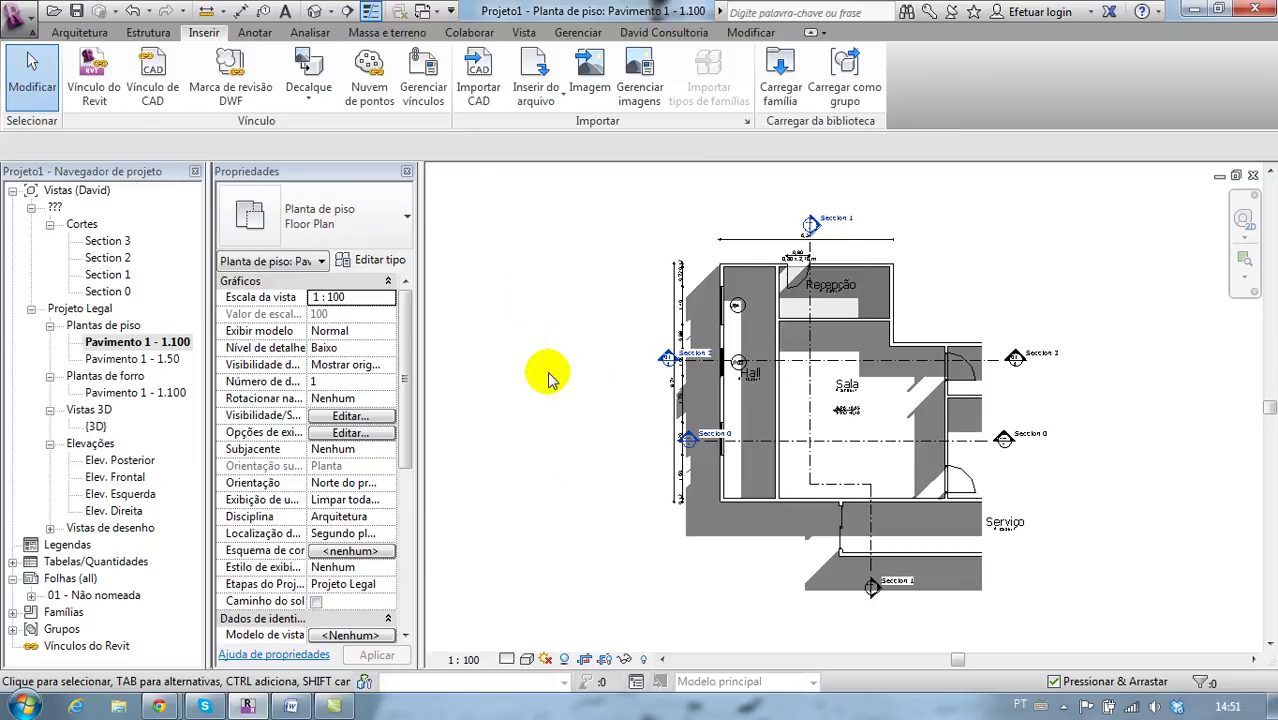